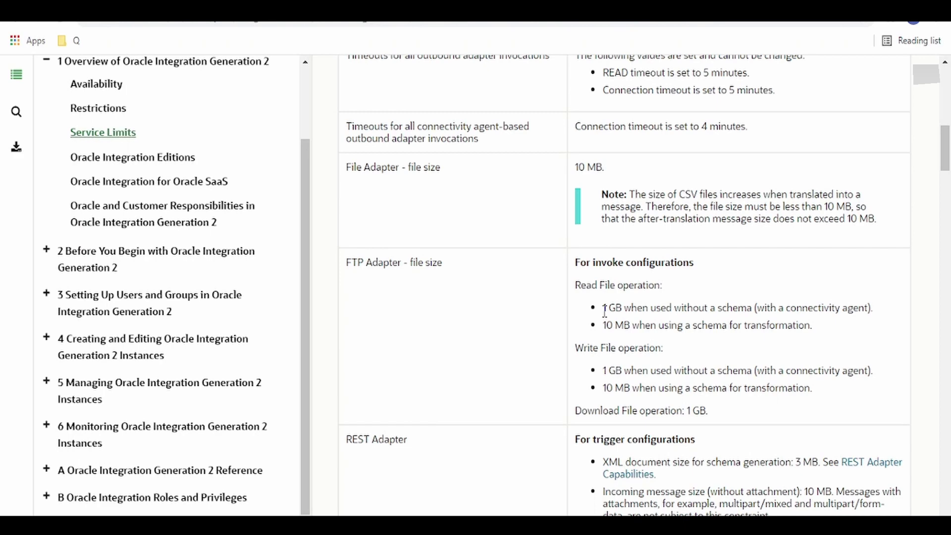
Highlight the FTP adapter's 1 GB Read File limit on the Service Limits page
left_click_drag(606, 308, 628, 307)
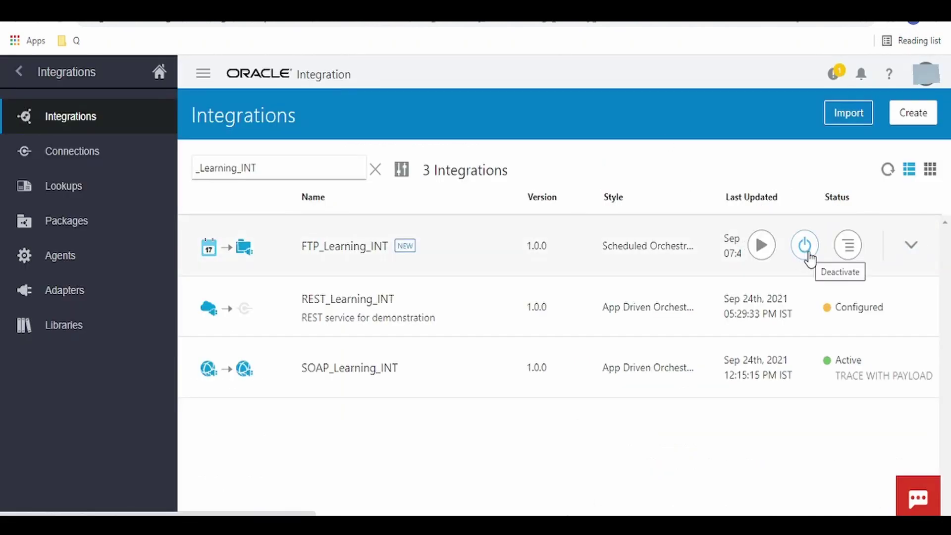
Deactivate FTP_Learning_INT (1.0) from the integrations list and confirm
left_click(806, 247)
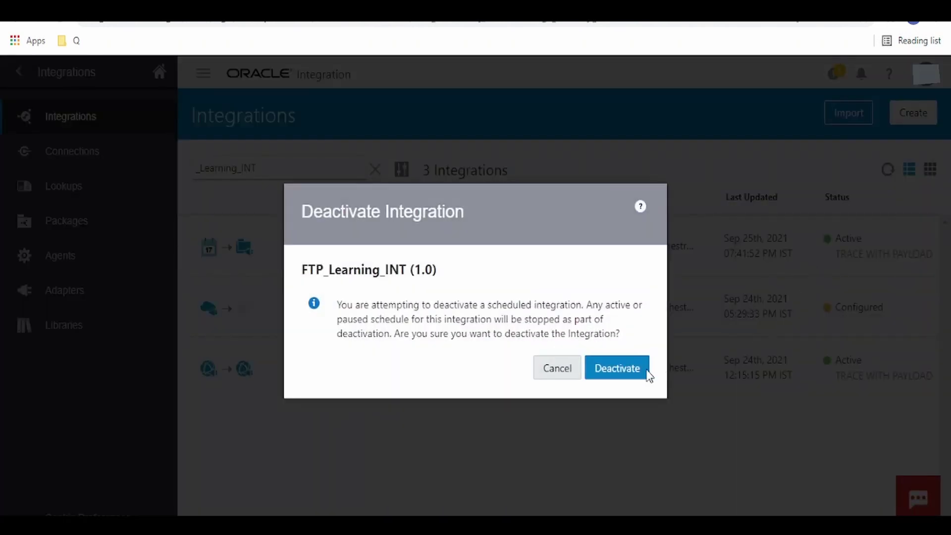
left_click(618, 368)
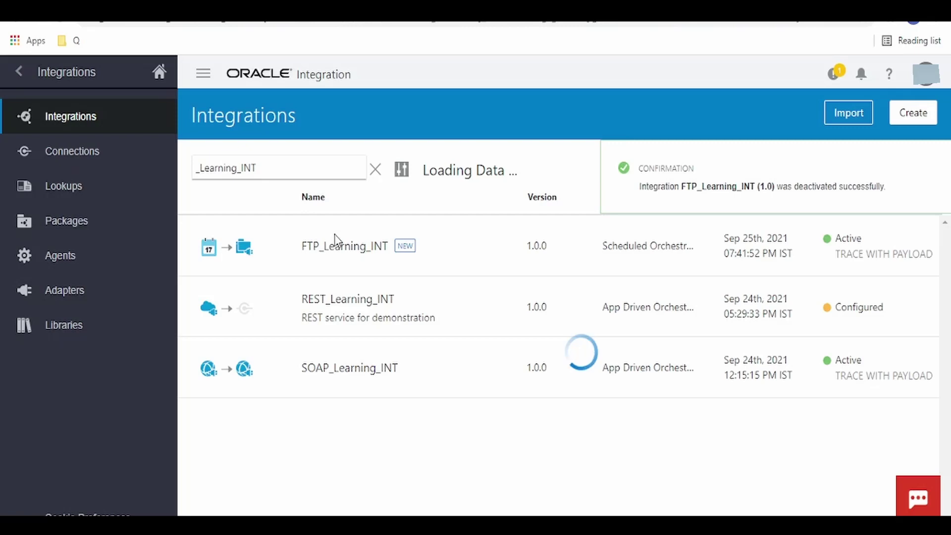
Open FTP_Learning_INT, delete the FTP_Invoke step, and list components addable after Schedule
left_click(760, 252)
left_click(877, 190)
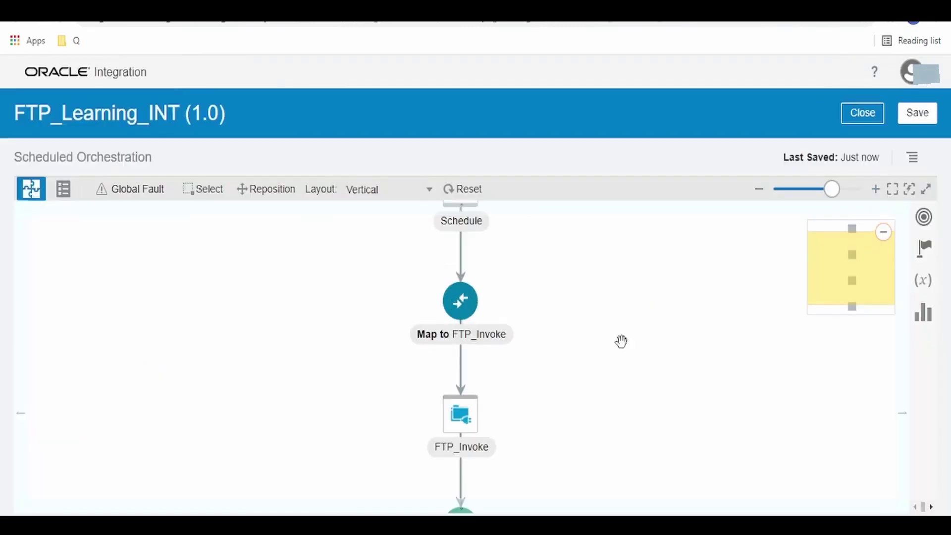
left_click(462, 421)
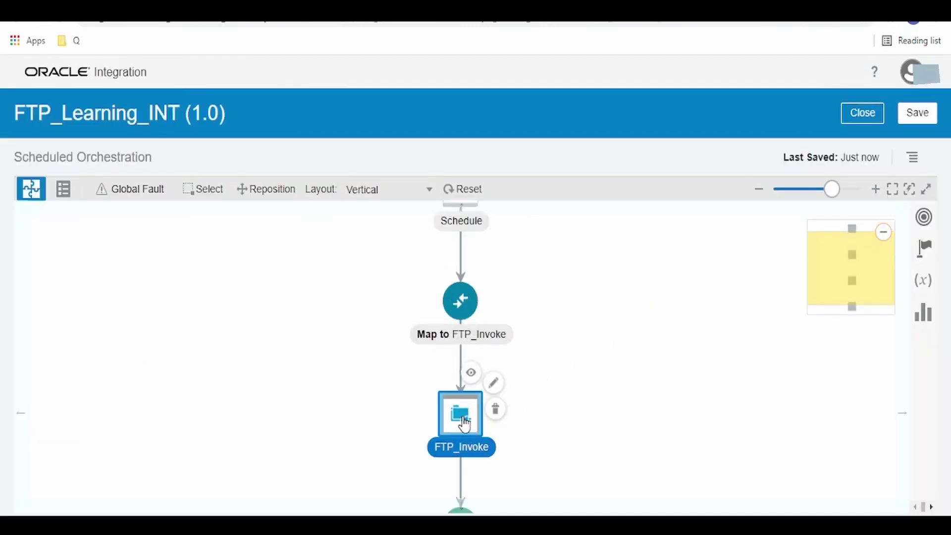
left_click(495, 409)
left_click(466, 220)
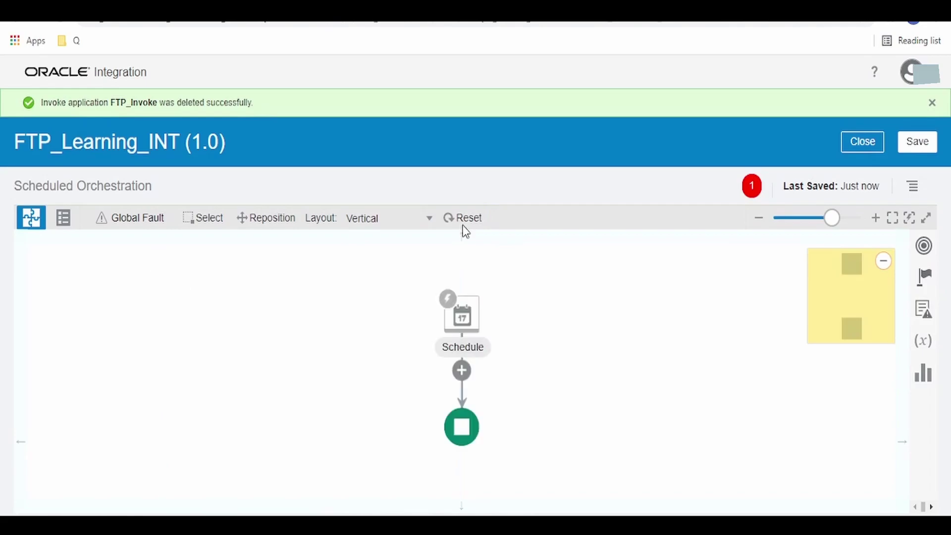
left_click(462, 370)
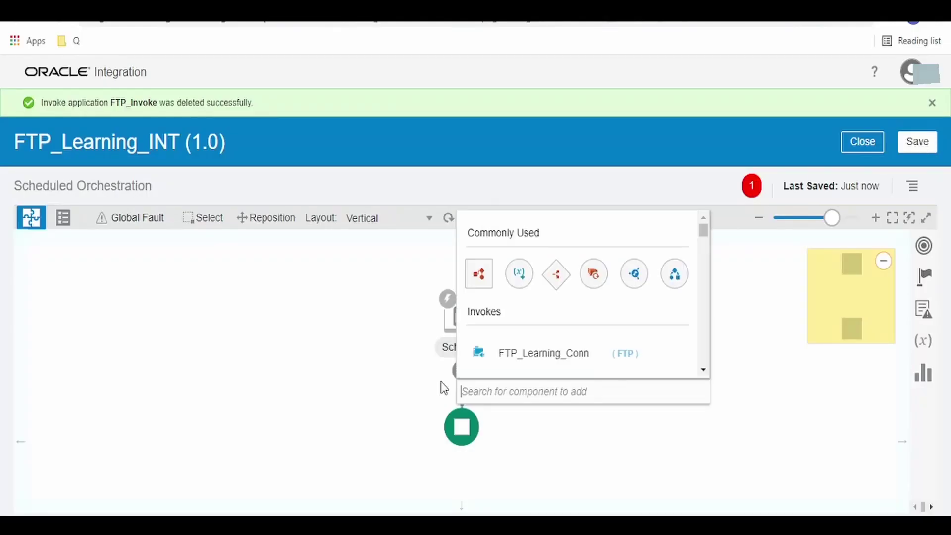
Add an FTP_Learning_Conn invoke and name its endpoint ListFiles
left_click(533, 361)
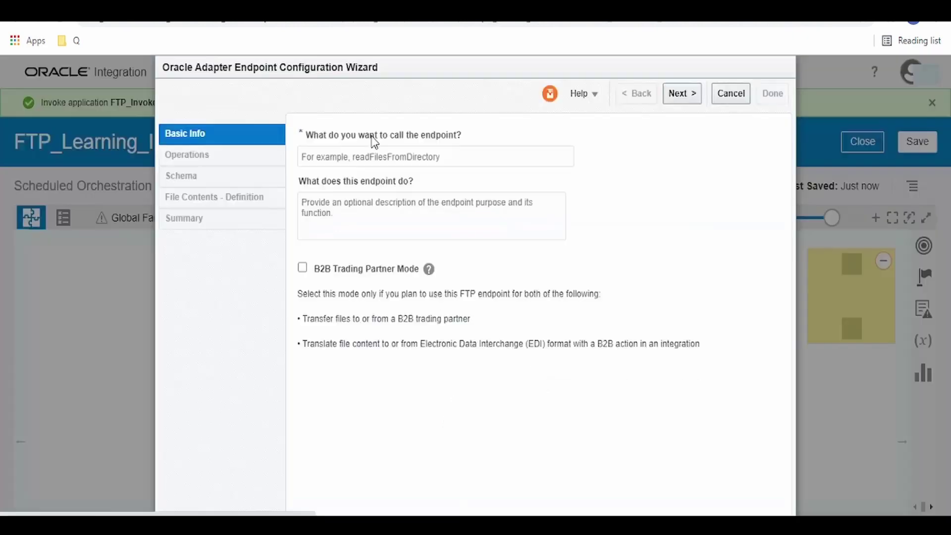
left_click(384, 163)
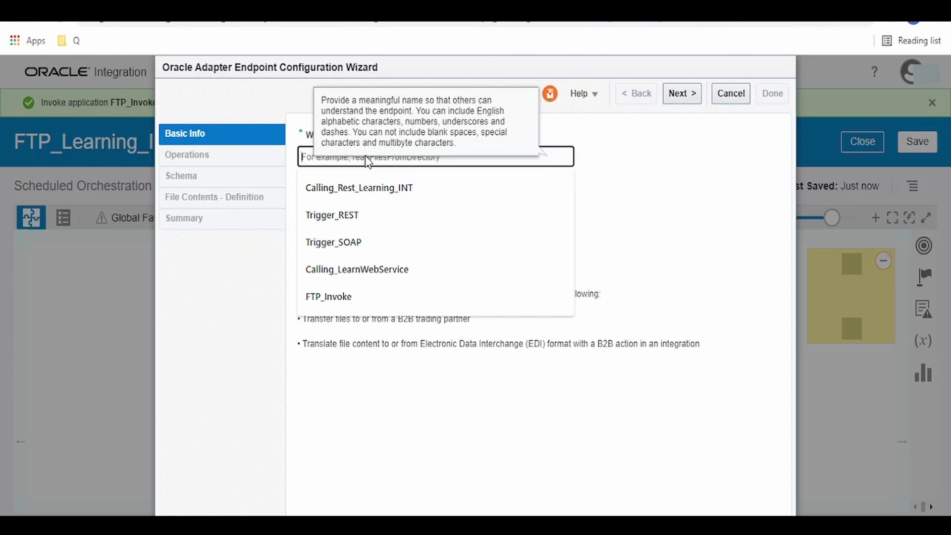
type("ListFiles")
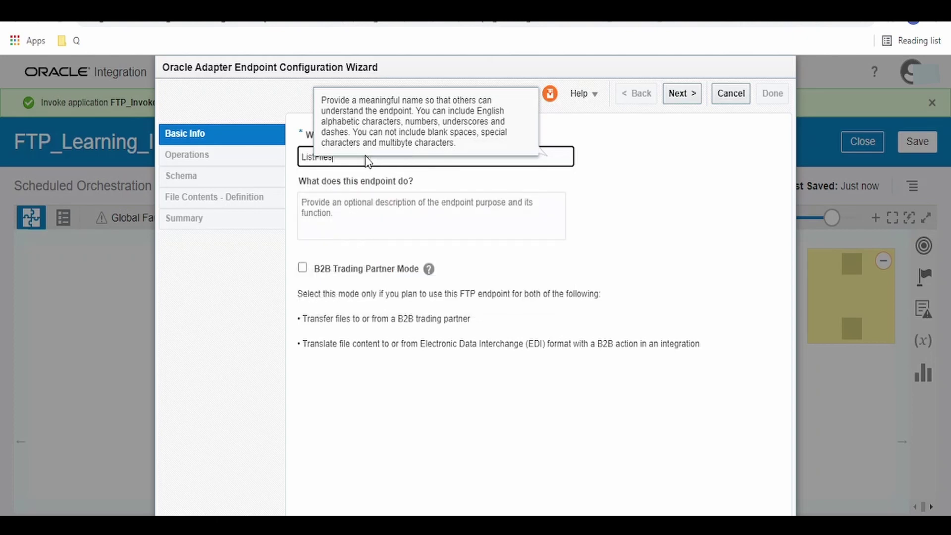
left_click(688, 99)
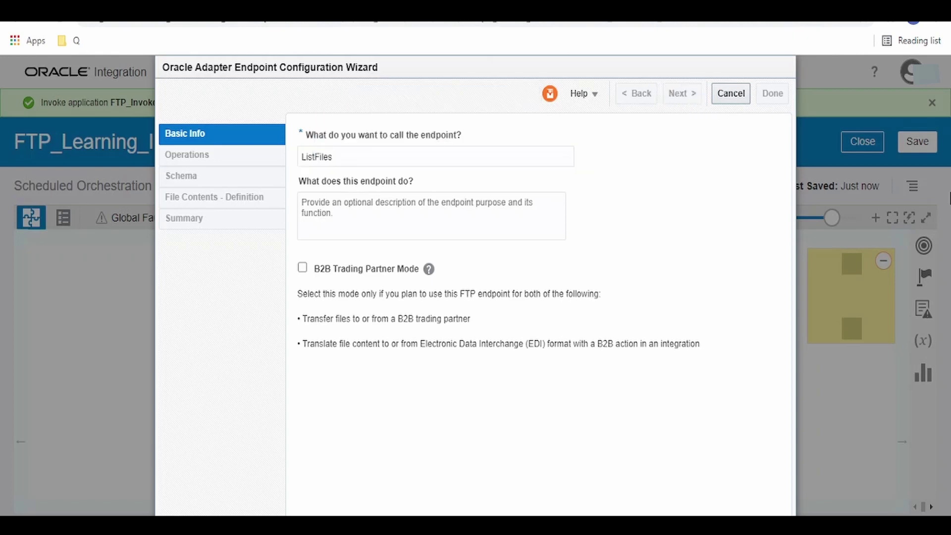
Choose List Files on /upload/OICTraining/FTPLearn with pattern *.csv and maximum 100 files
left_click(463, 135)
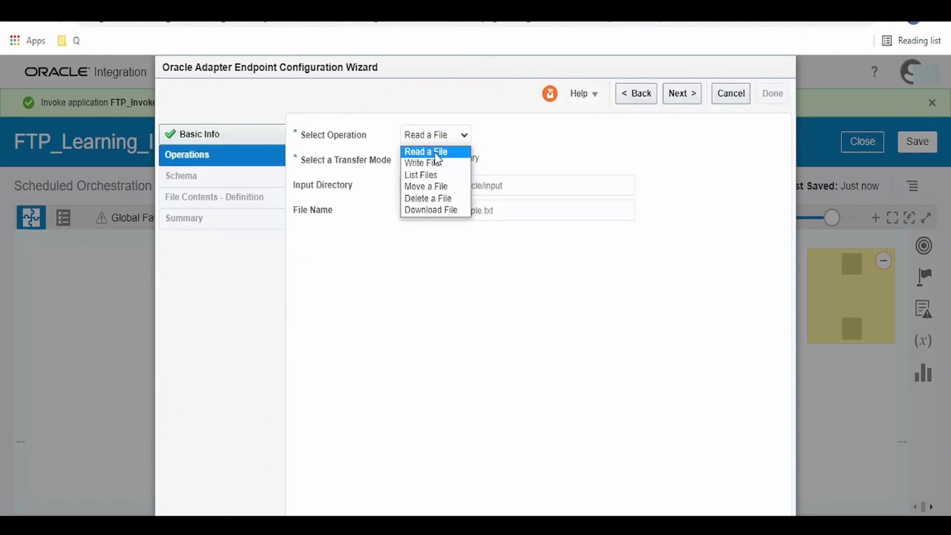
left_click(431, 176)
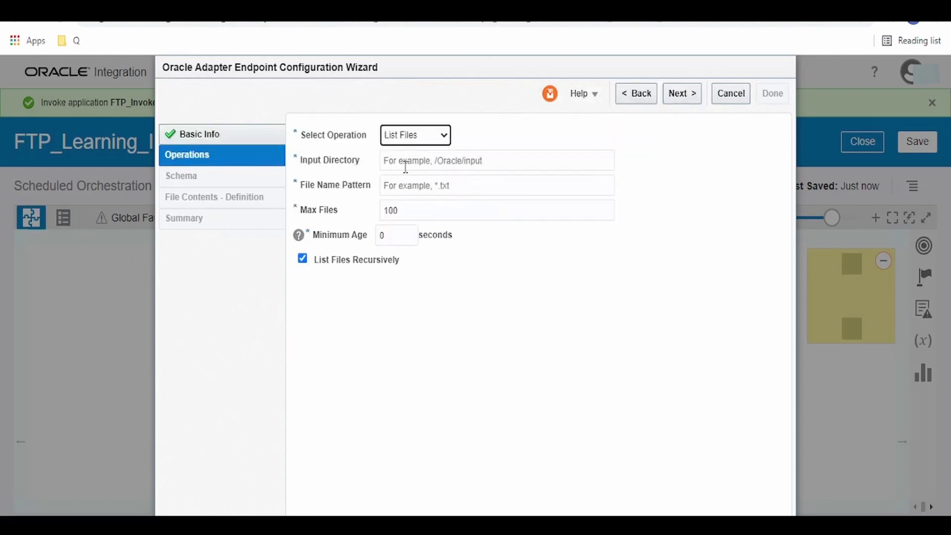
left_click(409, 162)
left_click(530, 181)
type("*")
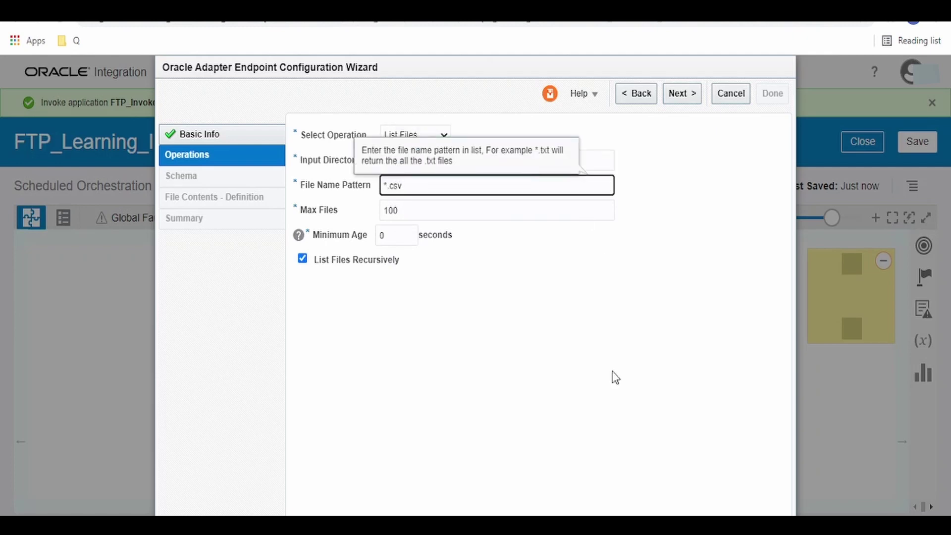
left_click(581, 433)
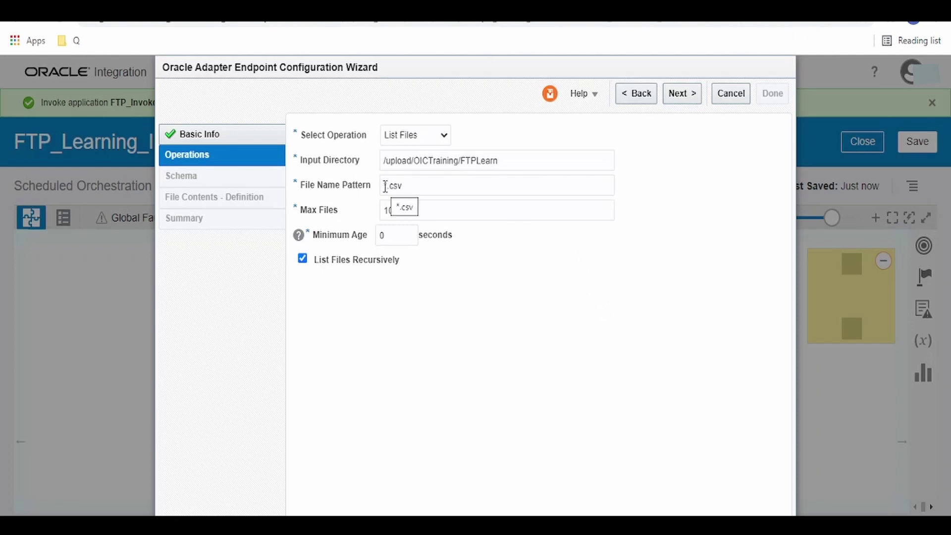
left_click(386, 187)
left_click_drag(388, 187, 397, 188)
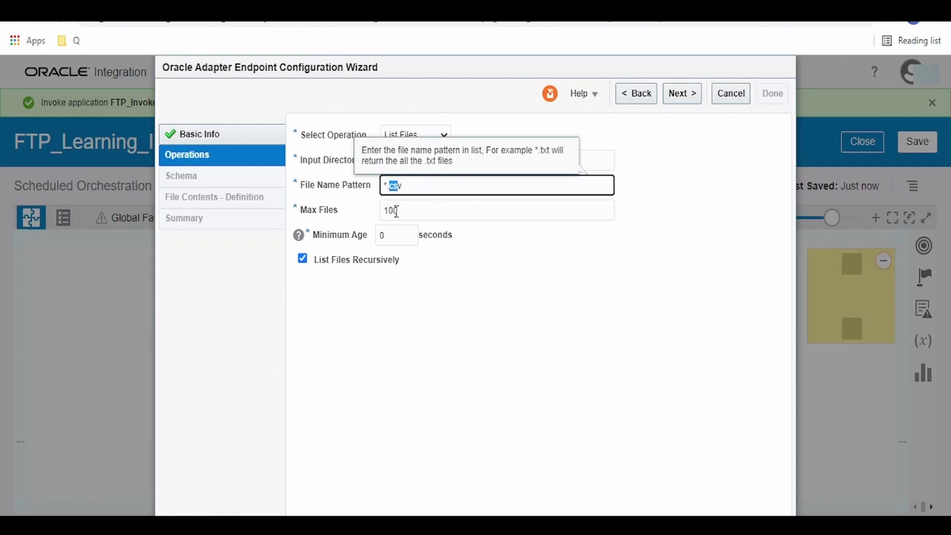
left_click(396, 213)
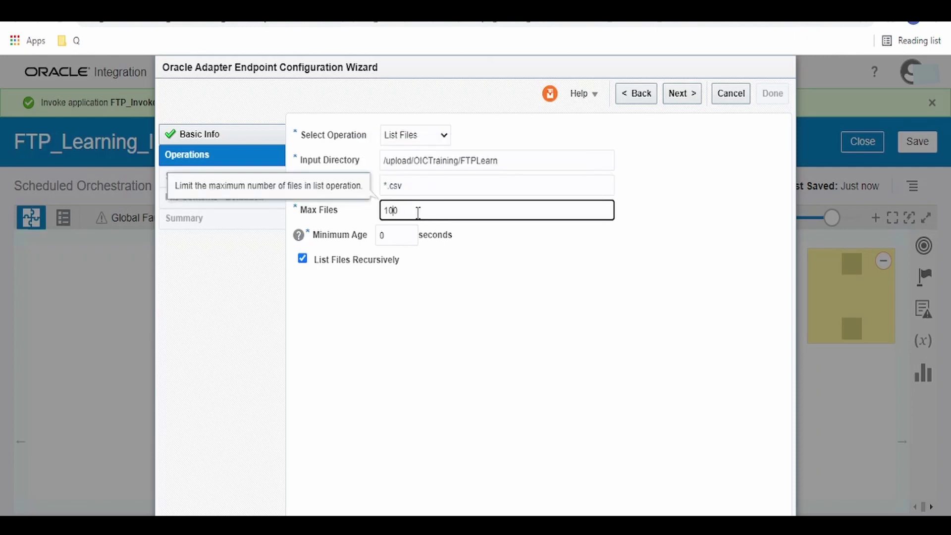
double_click(397, 235)
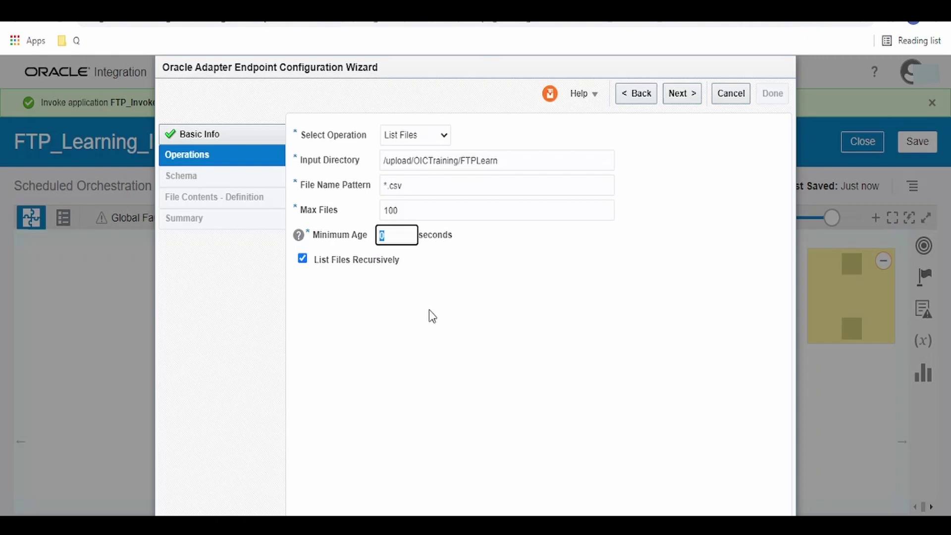
Complete the ListFiles endpoint, save FTP_Learning_INT, and zoom out to show the flow's end
left_click(691, 94)
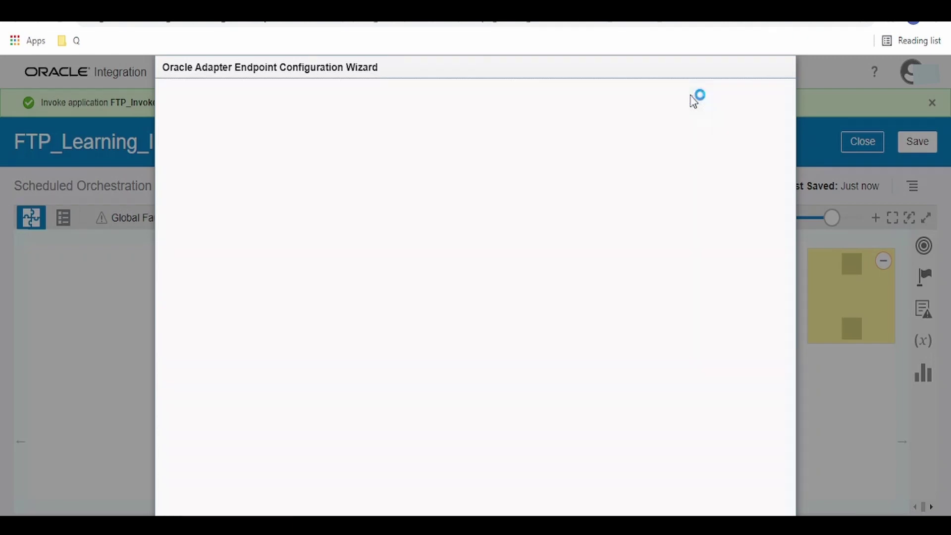
left_click(772, 94)
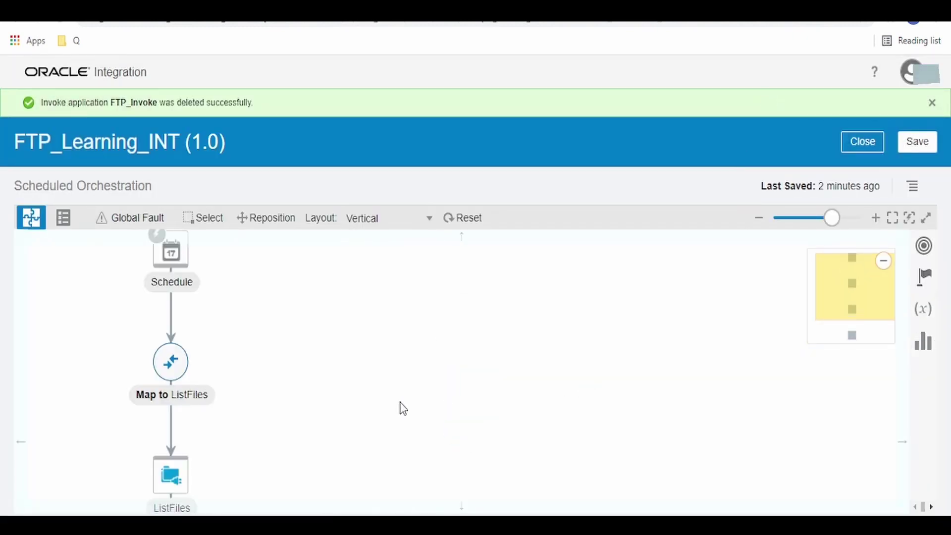
left_click(918, 143)
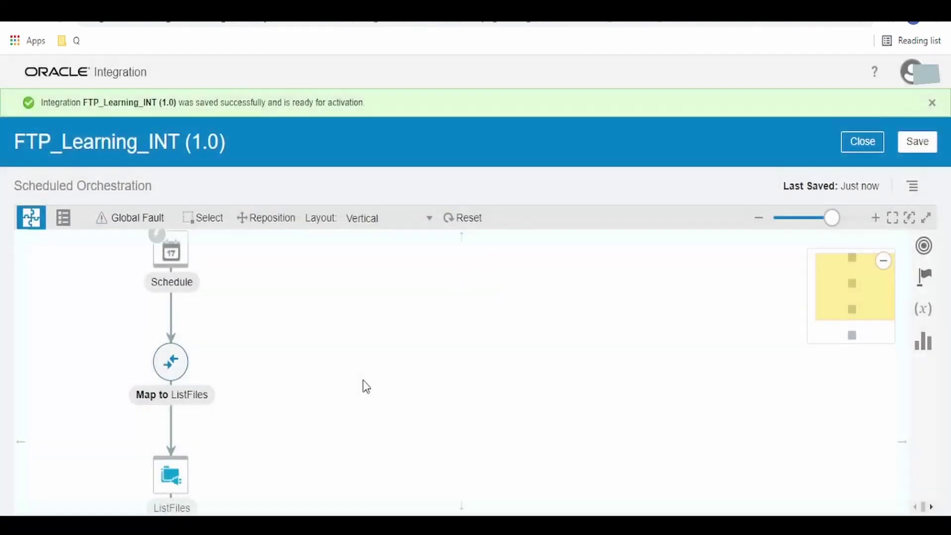
left_click_drag(364, 384, 564, 413)
left_click(759, 217)
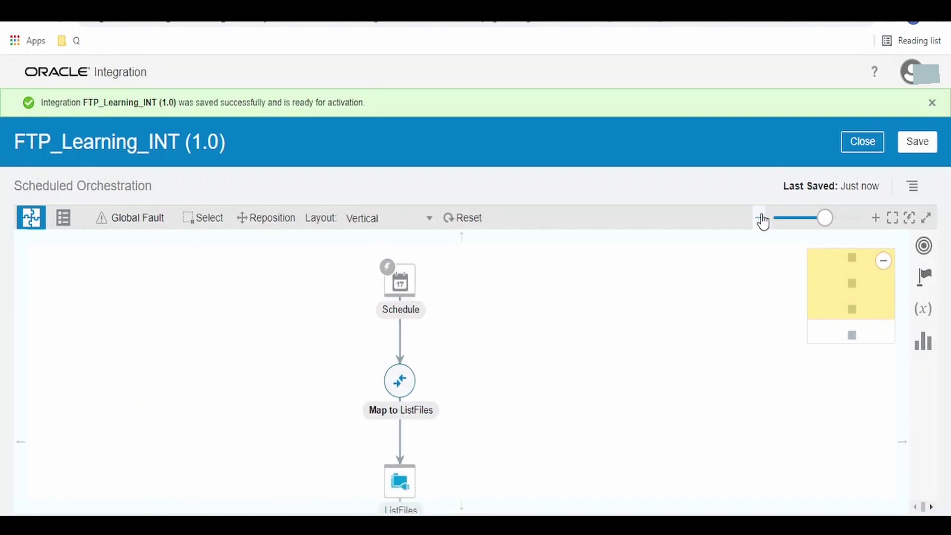
left_click_drag(453, 460, 427, 371)
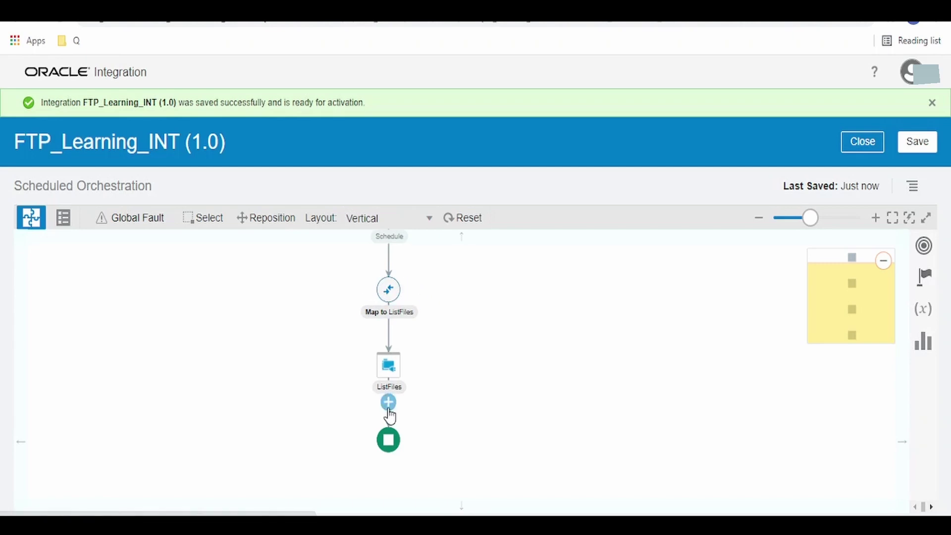
Add a second FTP_Learning_Conn invoke named Download_file after ListFiles
left_click(388, 403)
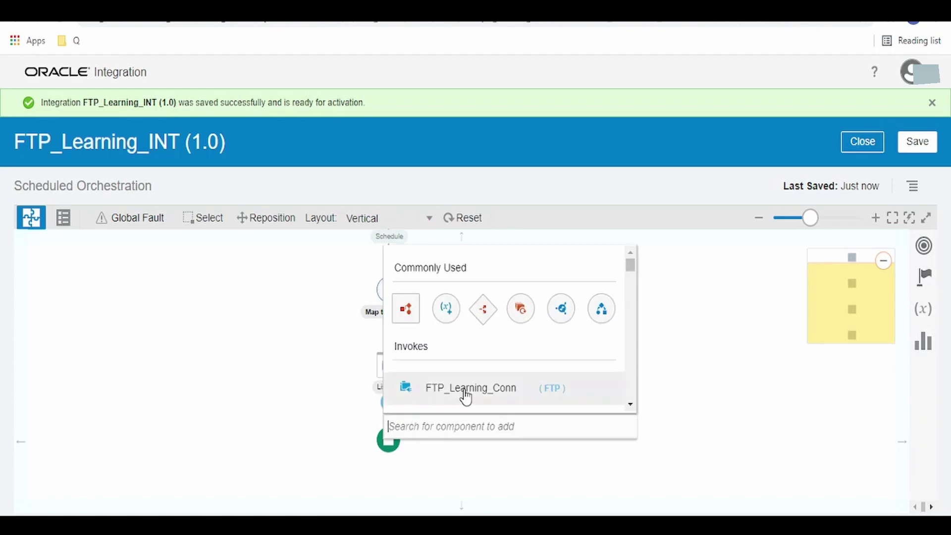
left_click(466, 394)
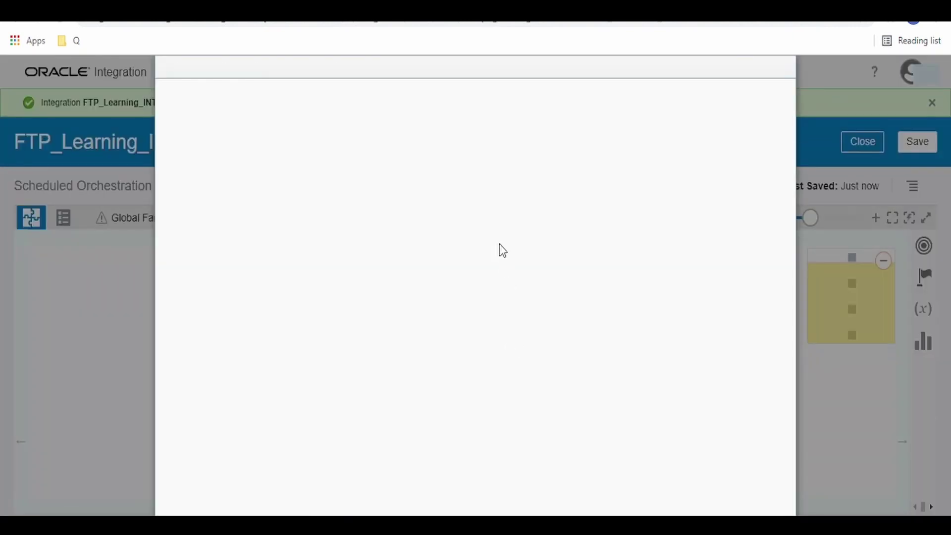
left_click(686, 96)
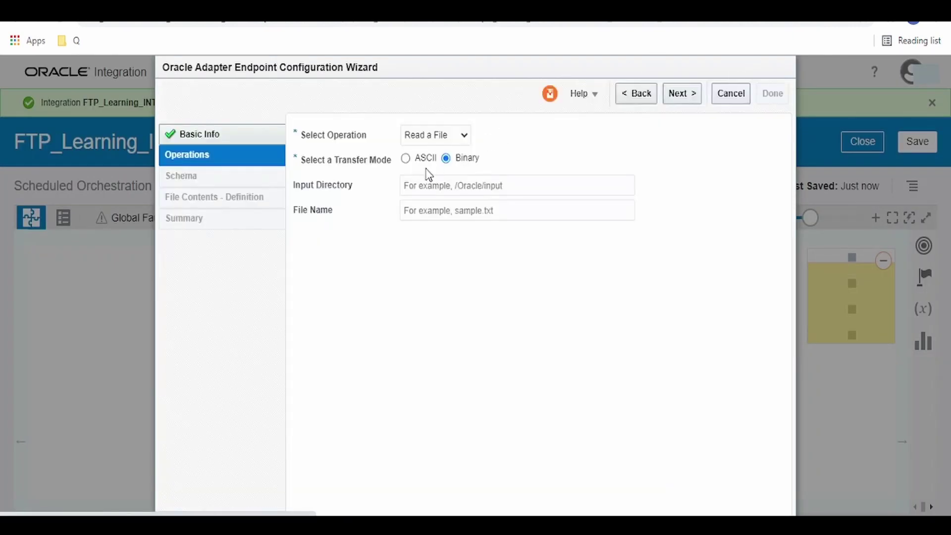
Choose Download File in ASCII mode into /downloadtest and reach the summary
left_click(405, 160)
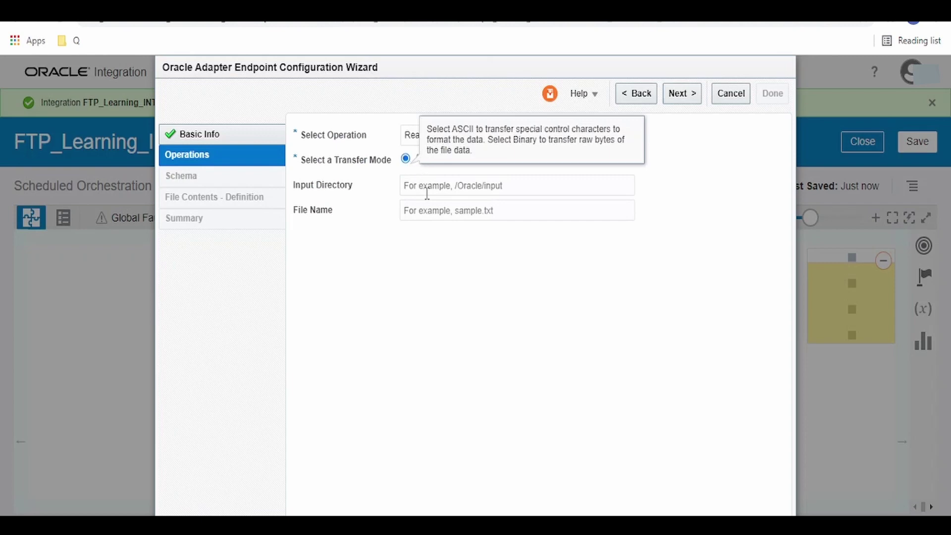
left_click(683, 97)
left_click(436, 135)
left_click(435, 211)
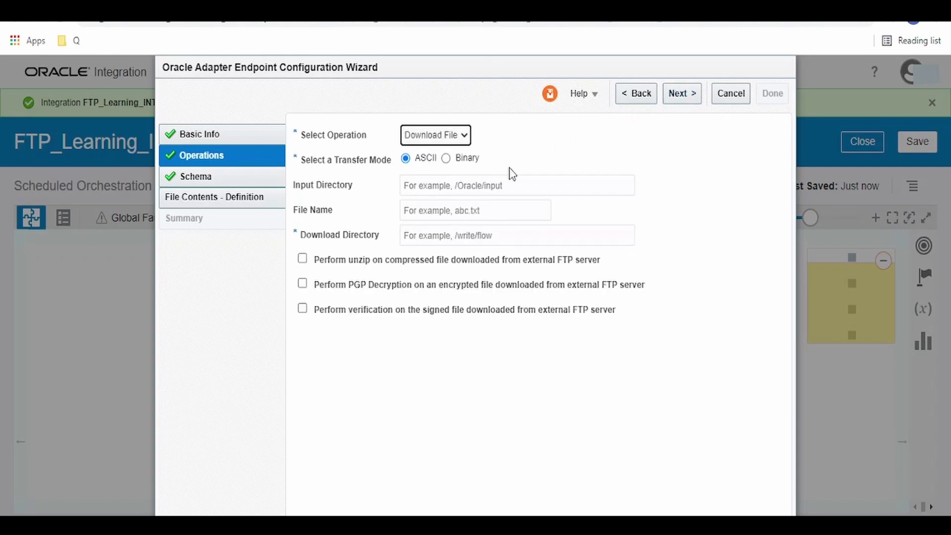
left_click(425, 233)
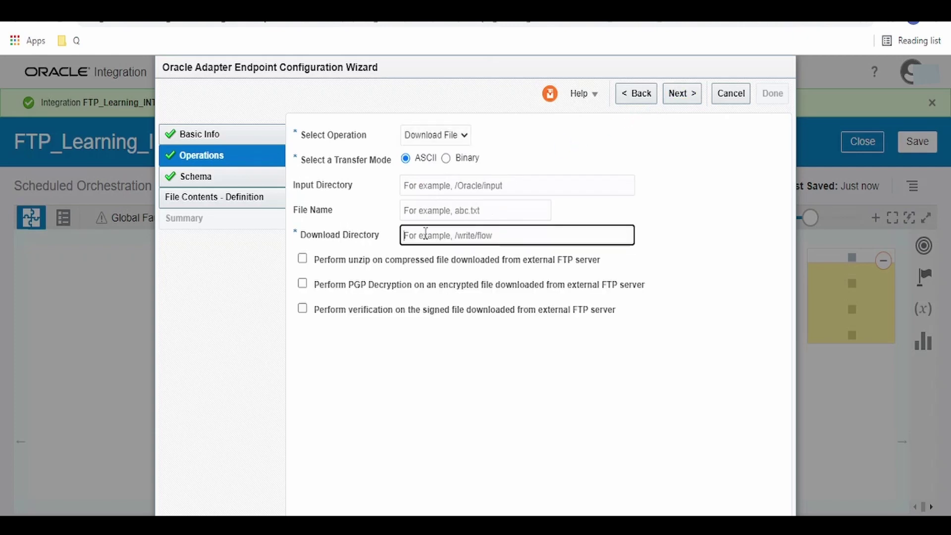
type("/downloadt")
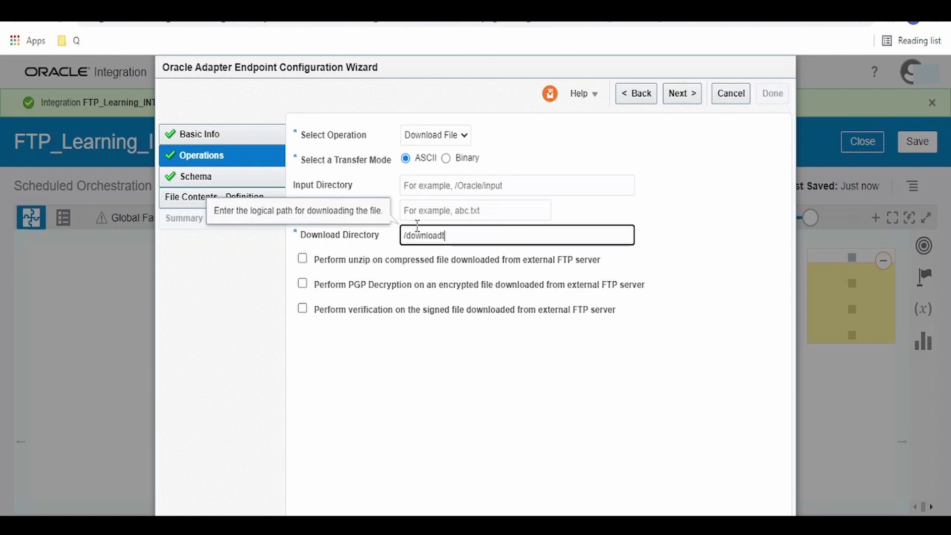
type("esrt")
key("BackSpace")
key("BackSpace")
left_click_drag(459, 236, 358, 246)
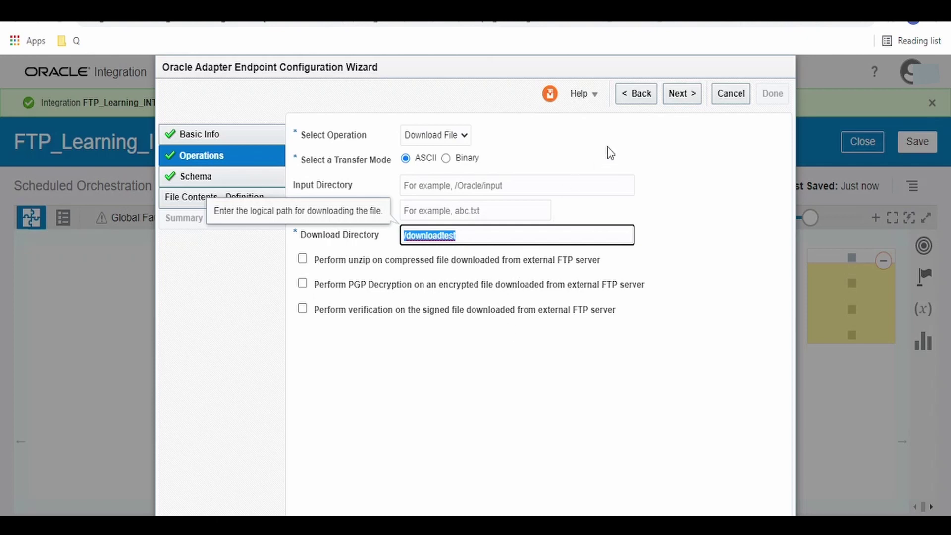
left_click(681, 95)
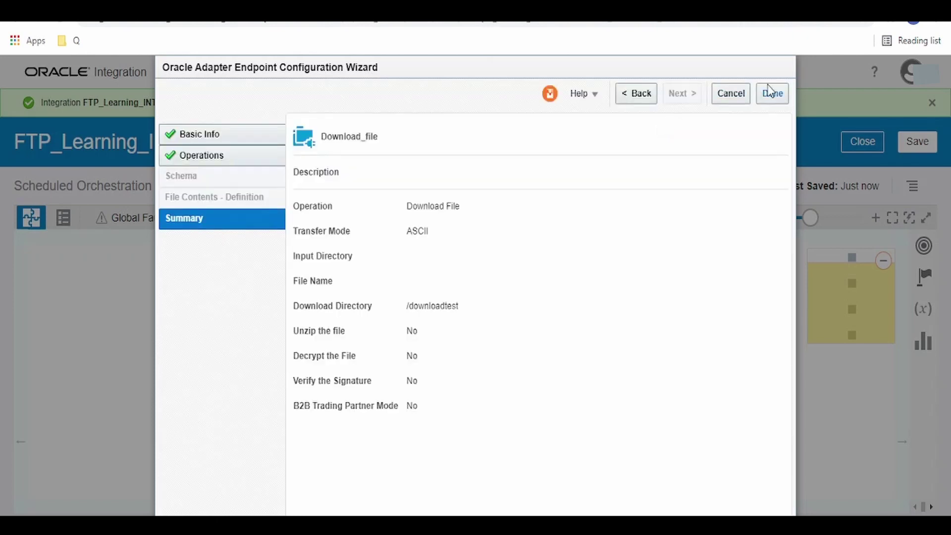
Finish the Download_file endpoint and drop a For Each loop named ForEachListFile after ListFiles
left_click(771, 93)
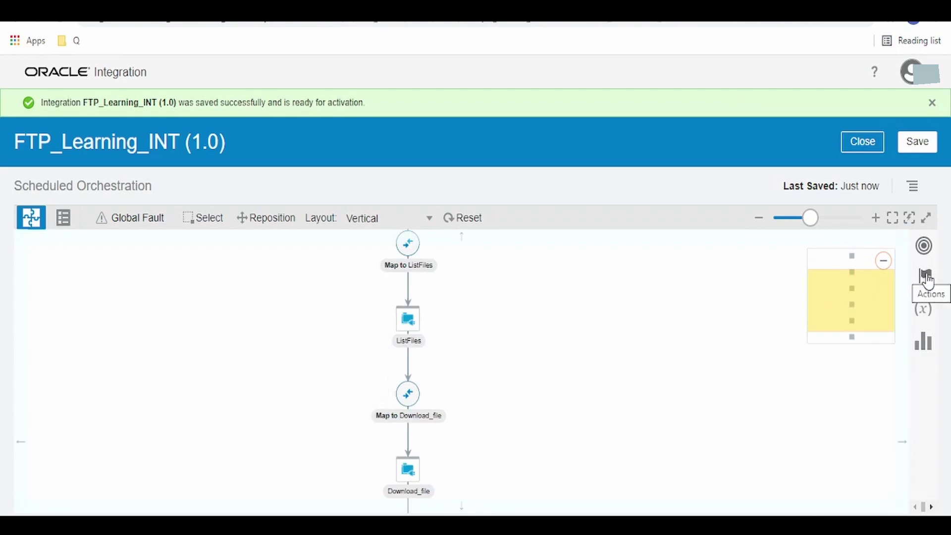
left_click(925, 279)
scroll(772, 334, "down", 2)
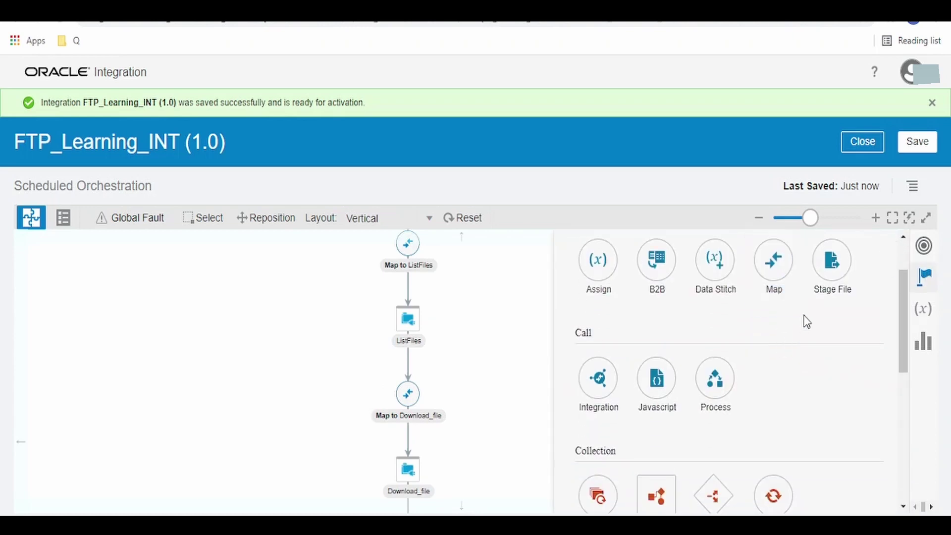
scroll(755, 336, "down", 2)
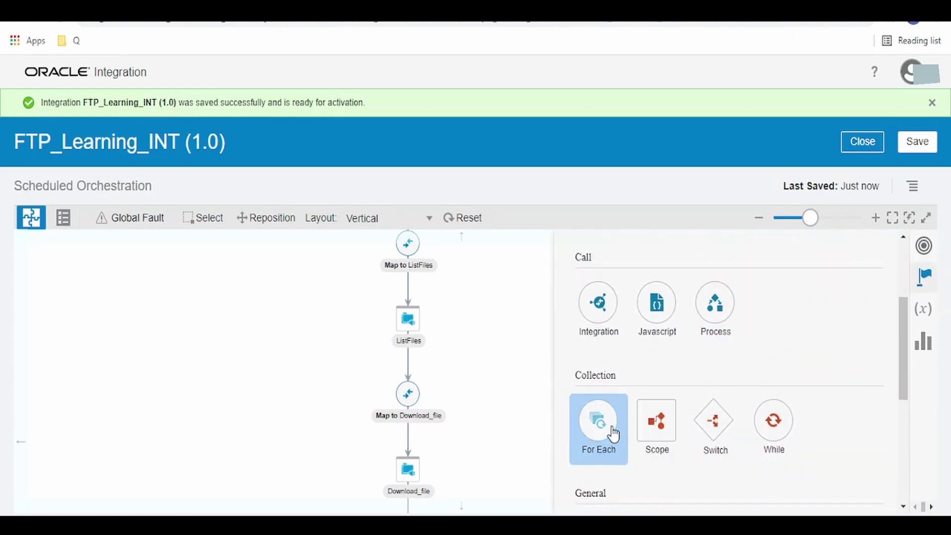
mouse_move(612, 436)
left_mouse_down()
mouse_move(489, 415)
mouse_move(411, 365)
left_mouse_up()
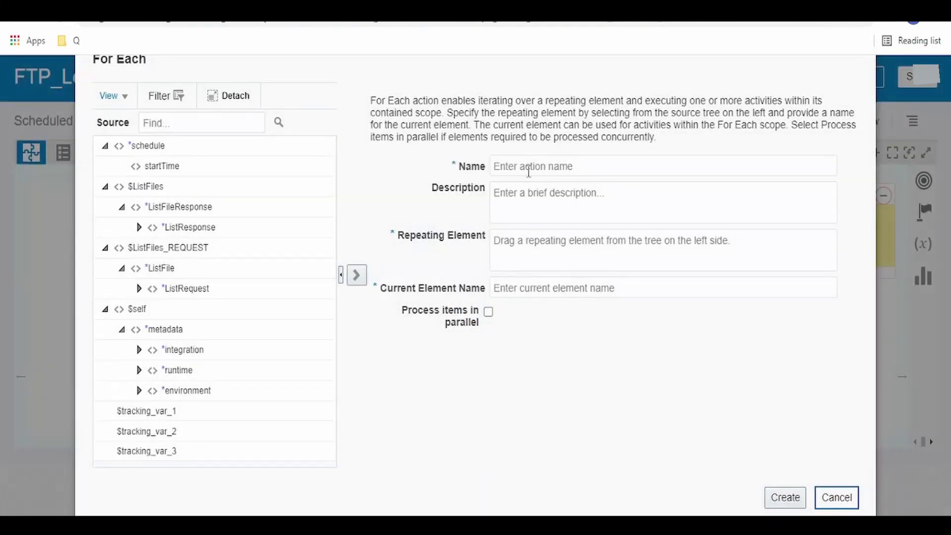
left_click(520, 175)
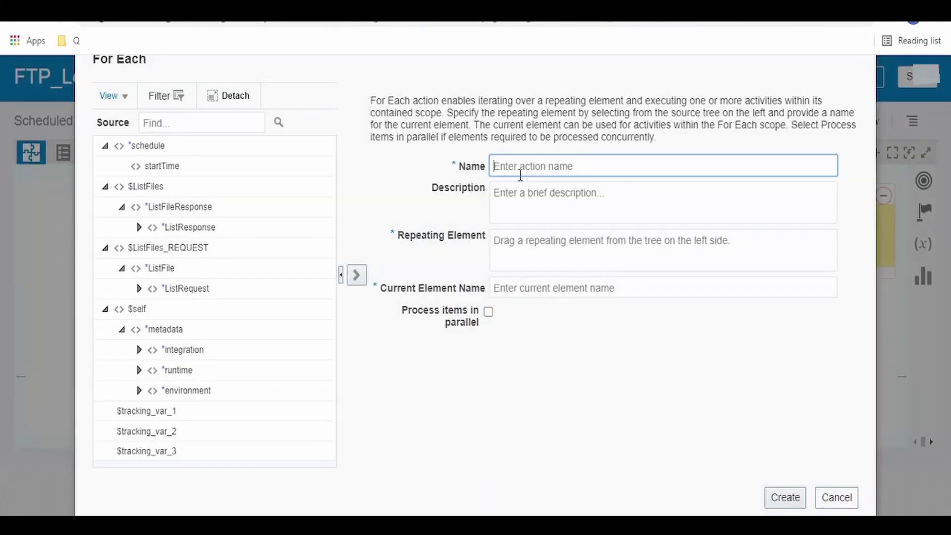
type("For")
type("EachListFile")
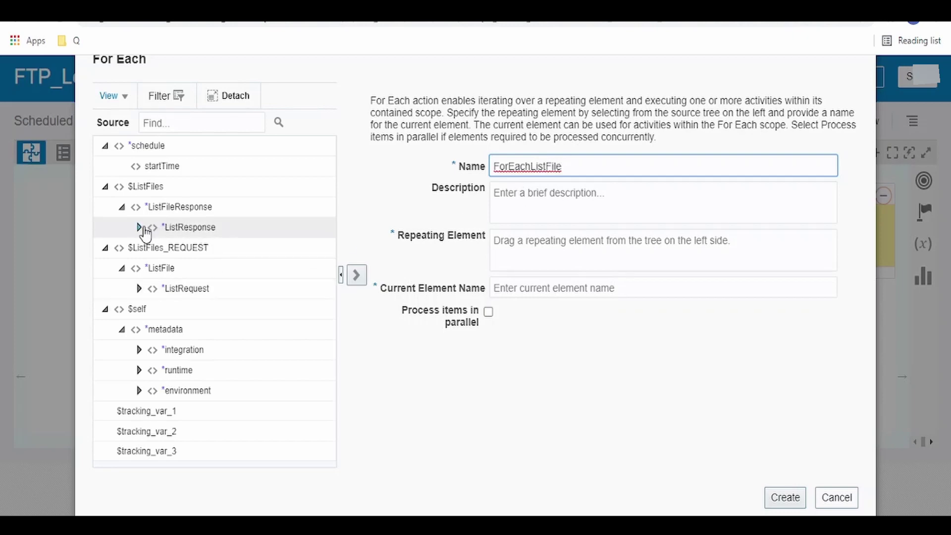
Set FileList's File as the repeating element, CurrentFile as current element, and create the loop
mouse_move(146, 228)
left_mouse_down()
mouse_move(147, 269)
mouse_move(181, 312)
mouse_move(202, 310)
left_mouse_up()
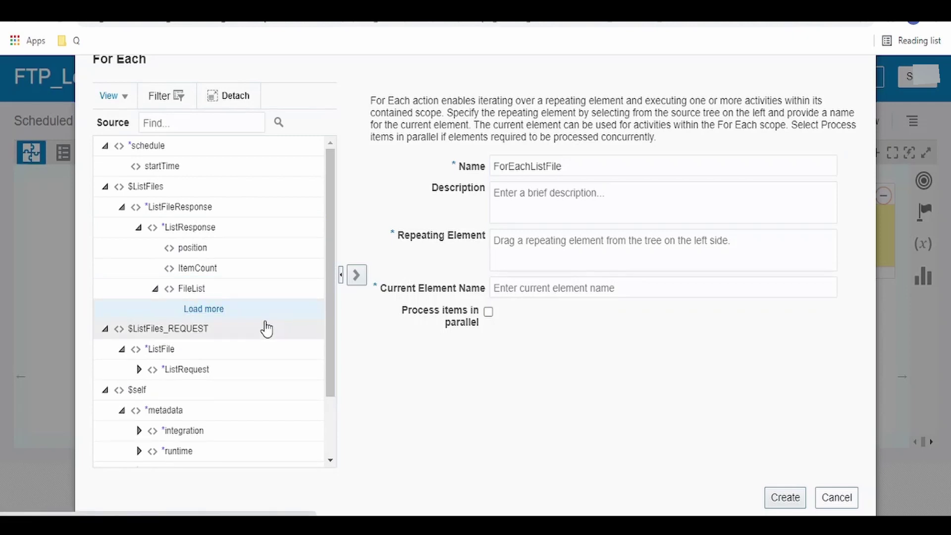
left_click(212, 311)
left_click(179, 313)
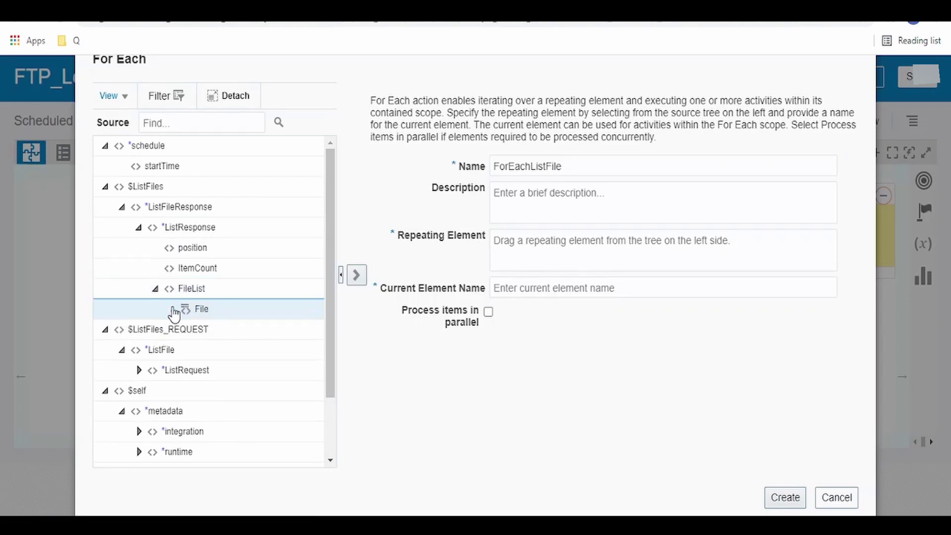
left_click(209, 327)
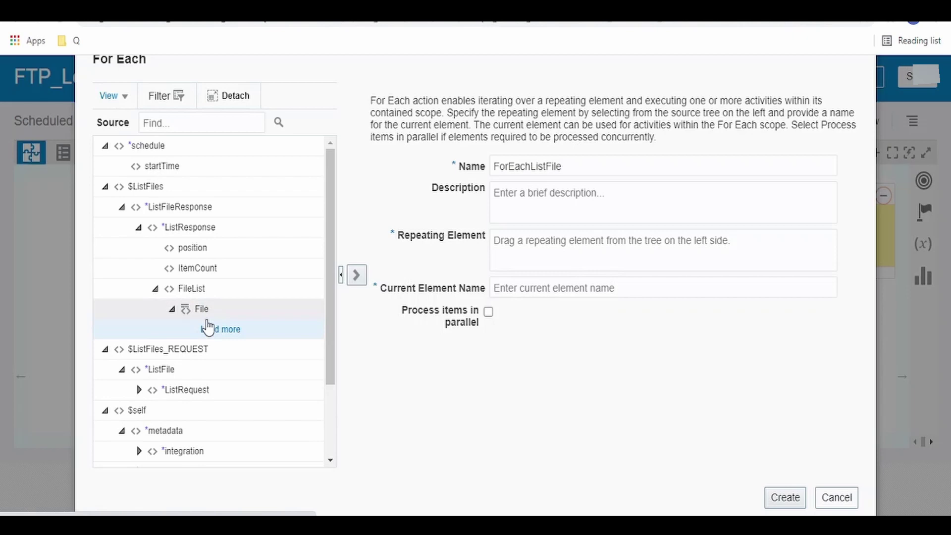
left_click_drag(206, 310, 518, 269)
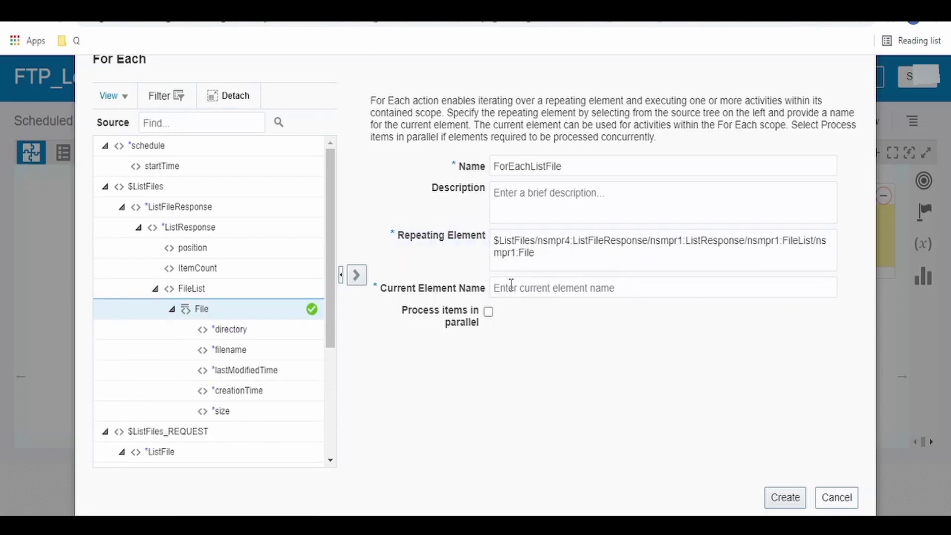
left_click(520, 287)
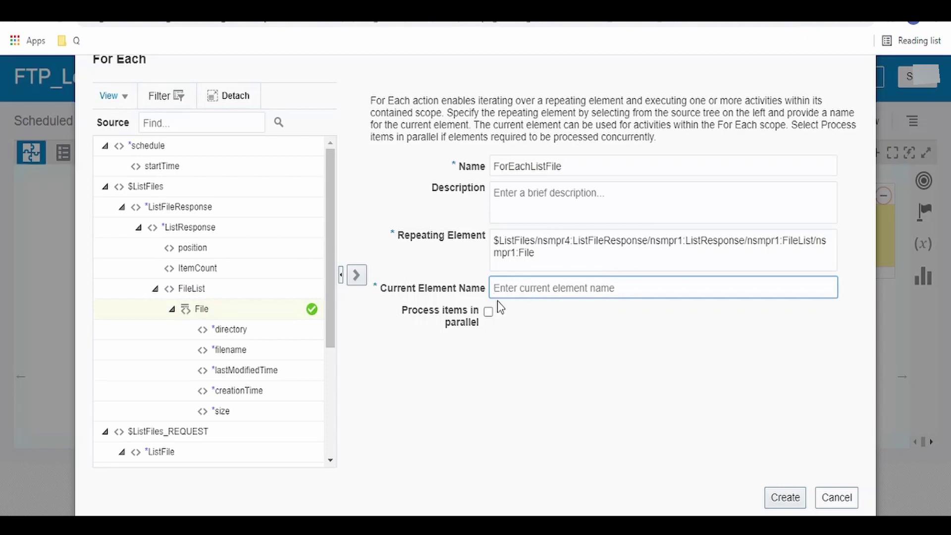
type("CurrentFile")
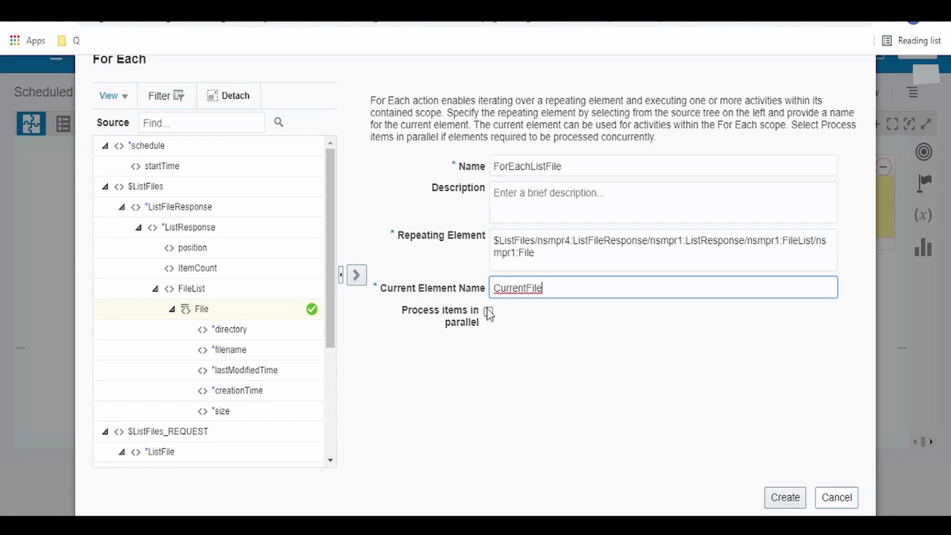
left_click(786, 497)
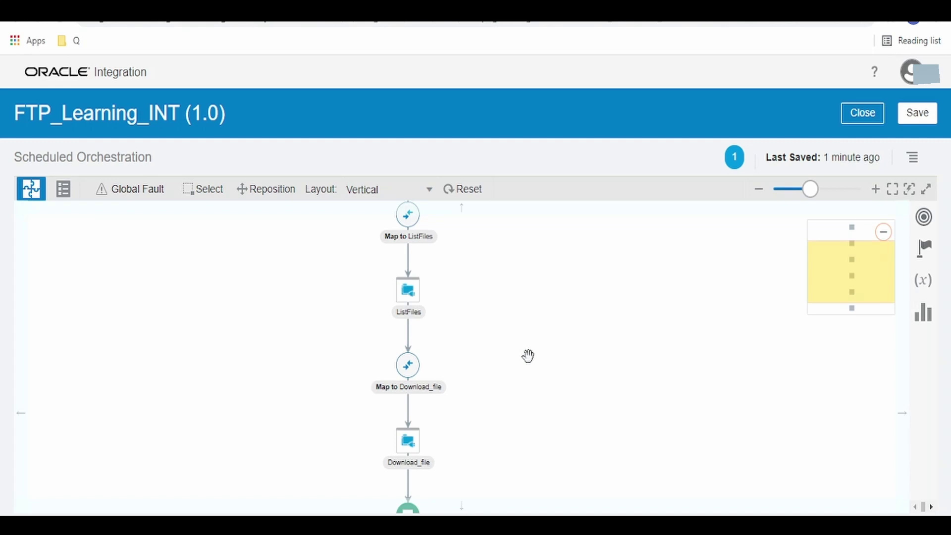
Move Map to Download_file and Download_file inside the ForEachListFile loop
left_click(264, 196)
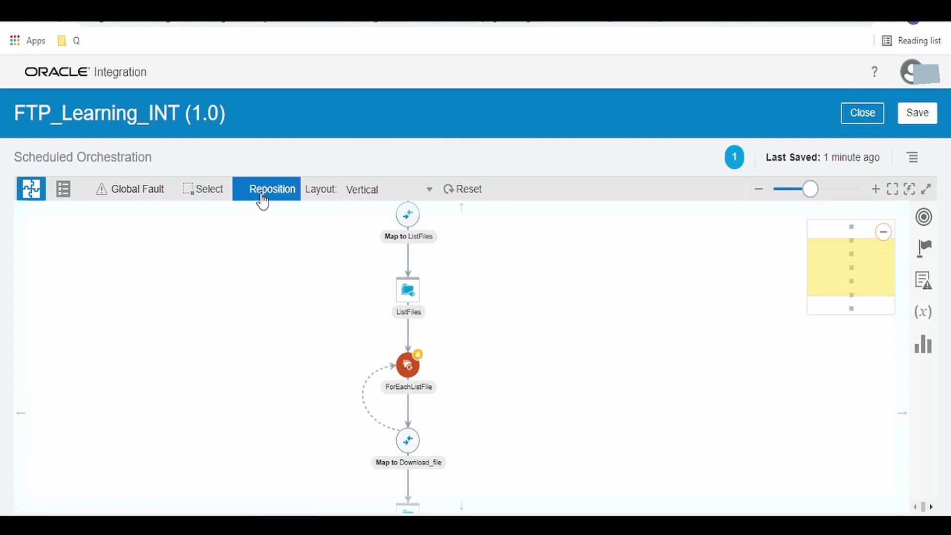
scroll(301, 251, "down", 2)
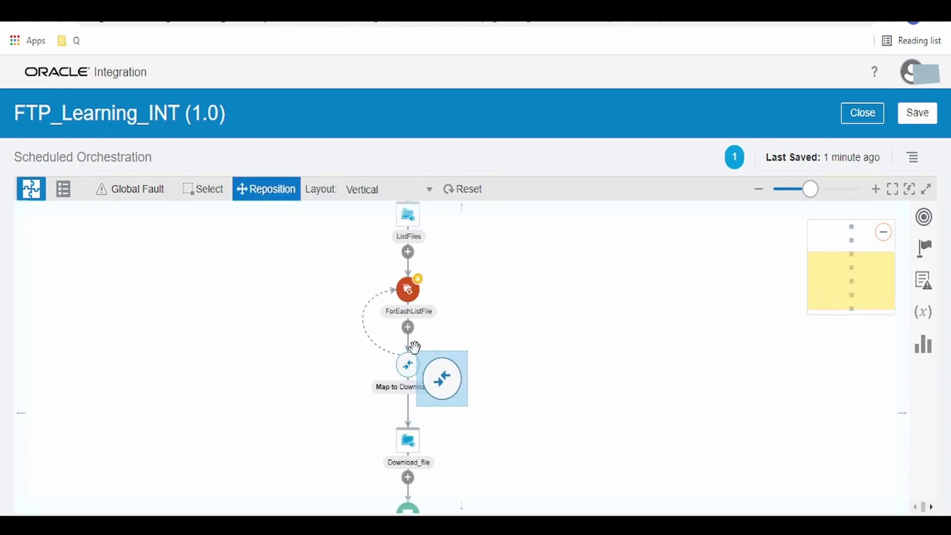
left_click_drag(413, 379, 408, 368)
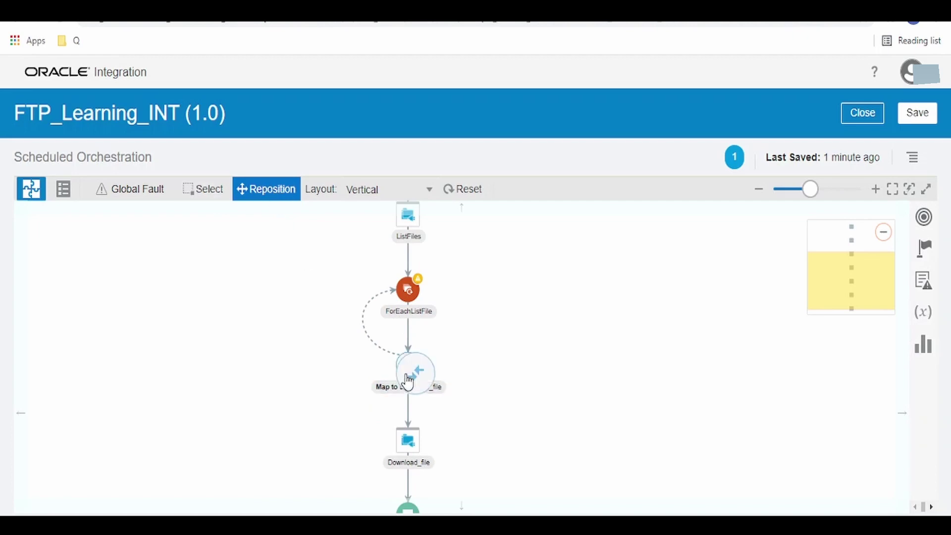
left_click_drag(405, 383, 408, 366)
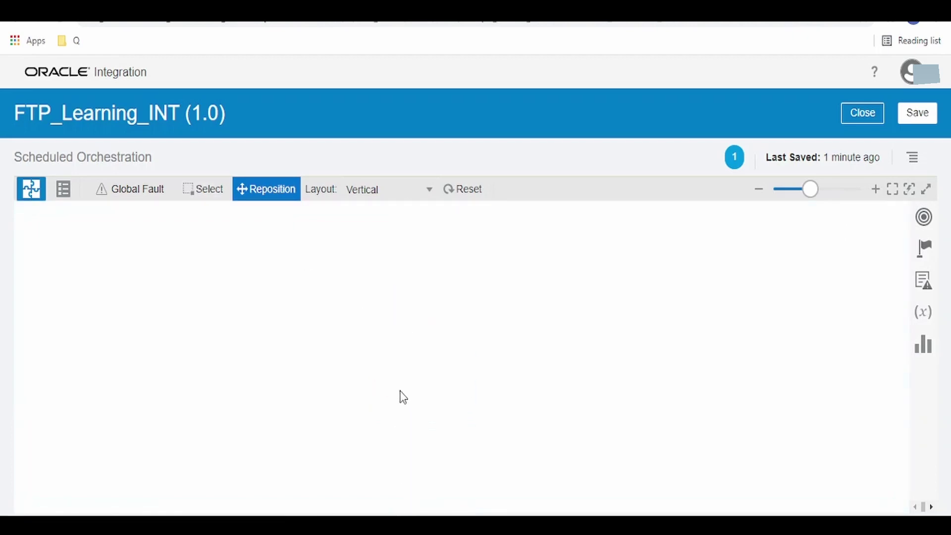
scroll(413, 439, "down", 2)
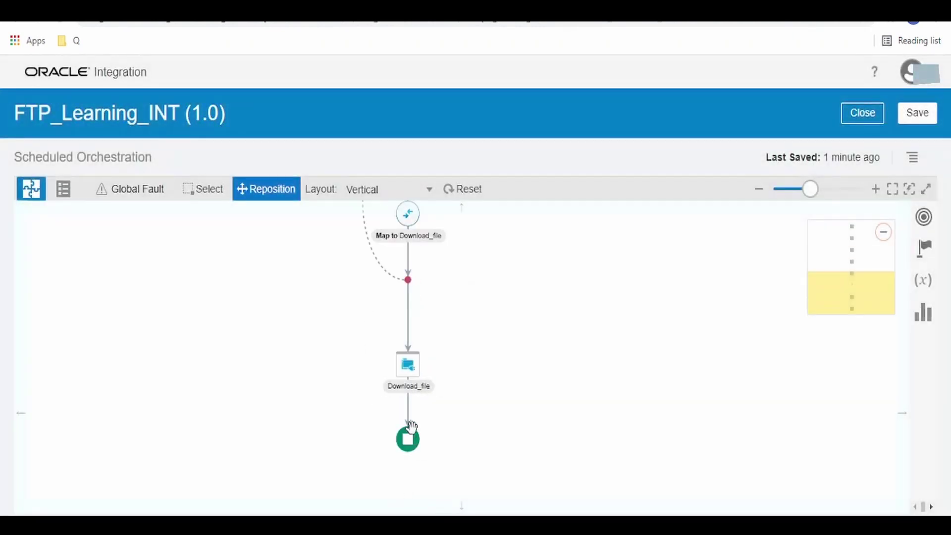
left_click_drag(407, 368, 407, 262)
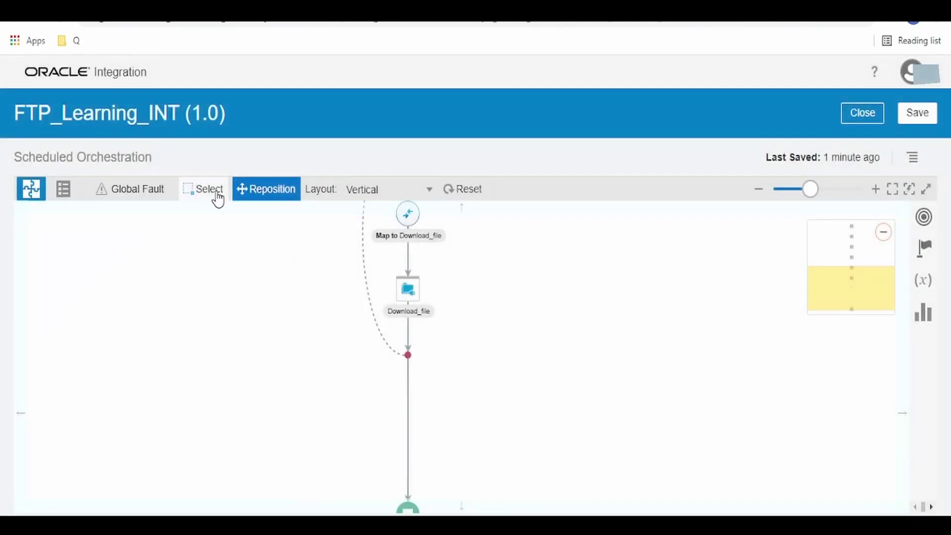
Return to node selection and save FTP_Learning_INT
left_click(215, 196)
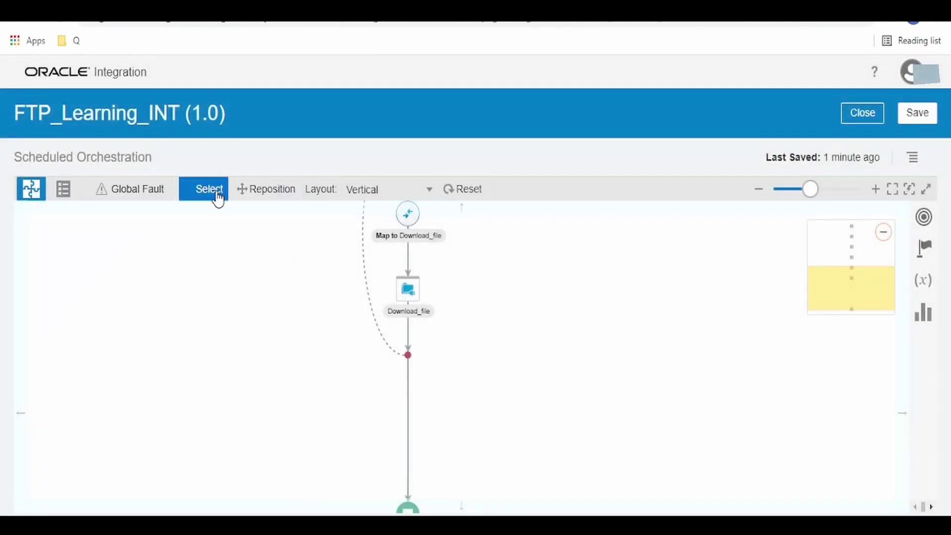
left_click(459, 192)
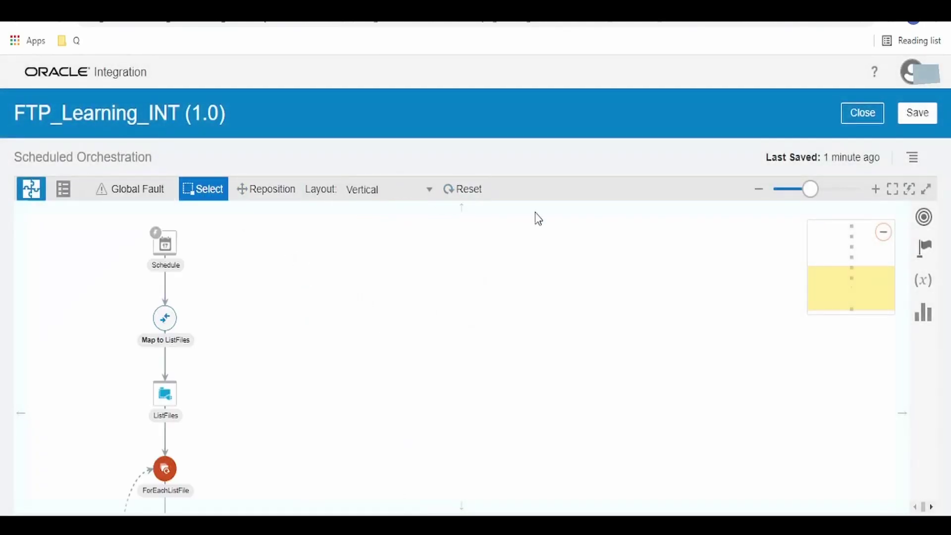
left_click(907, 113)
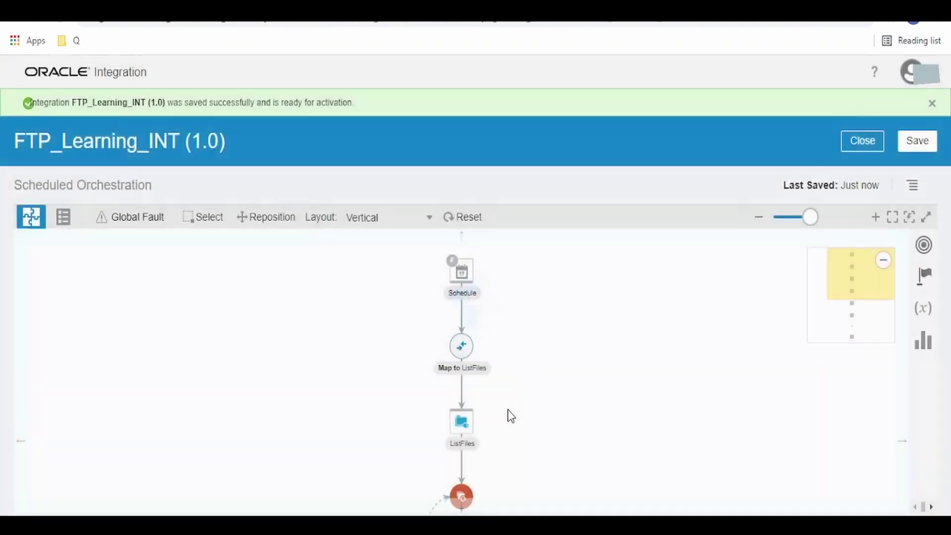
scroll(465, 421, "down", 2)
left_click(464, 421)
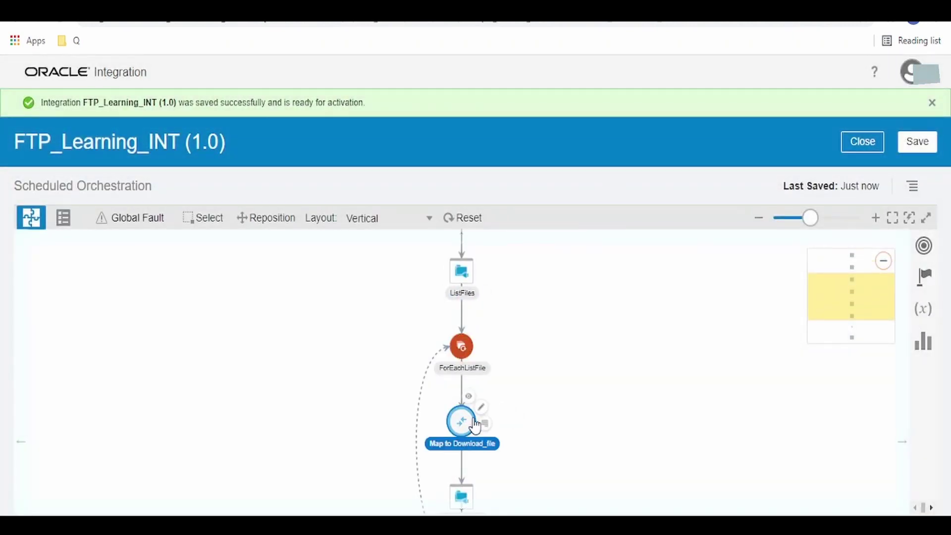
In Map to Download_file, map CurrentFile's directory onto the DownloadRequest directory field
left_click(481, 413)
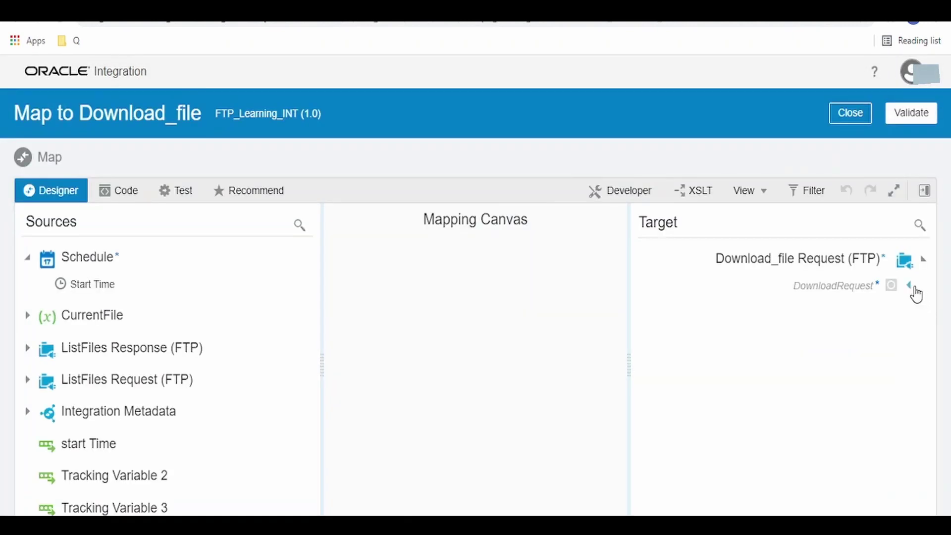
left_click(912, 287)
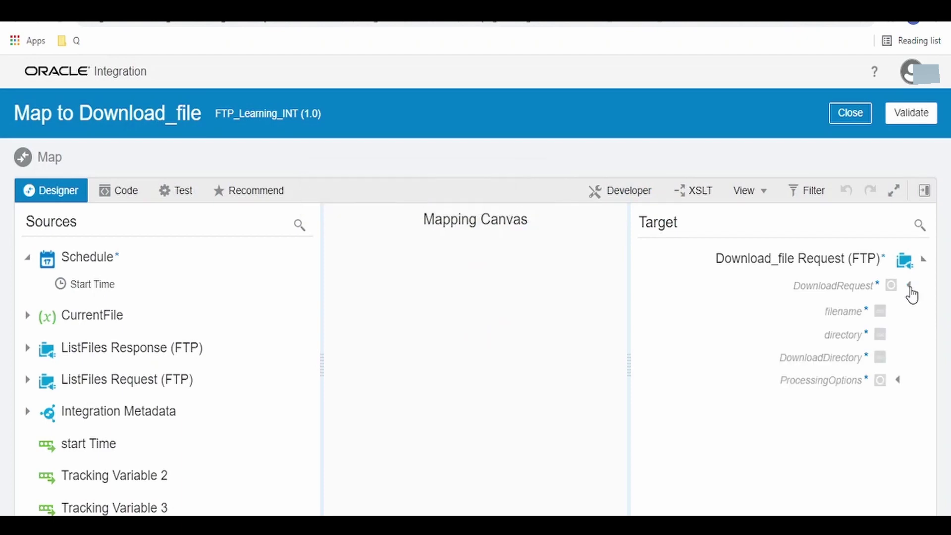
left_click(912, 287)
left_click(27, 315)
left_click(44, 342)
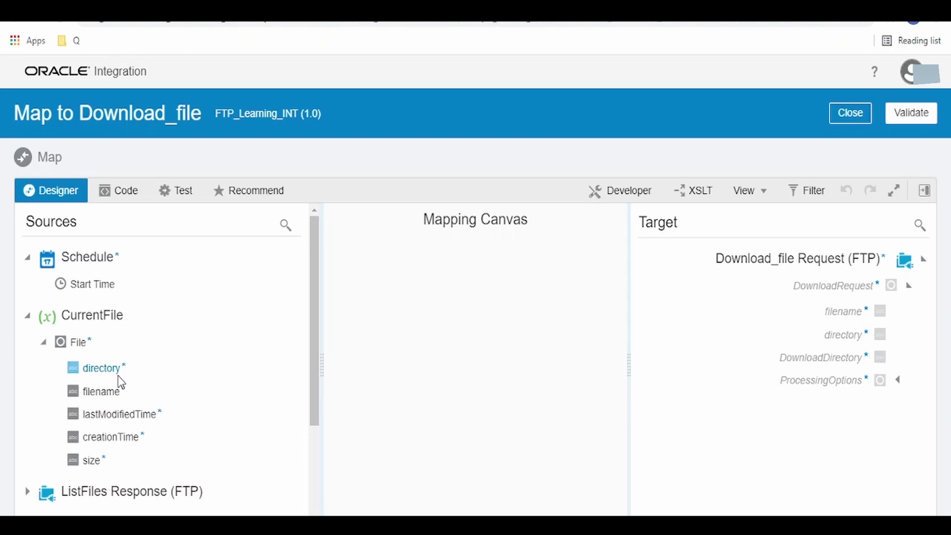
mouse_move(97, 368)
left_mouse_down()
mouse_move(433, 321)
mouse_move(811, 335)
left_mouse_up()
left_click(810, 334)
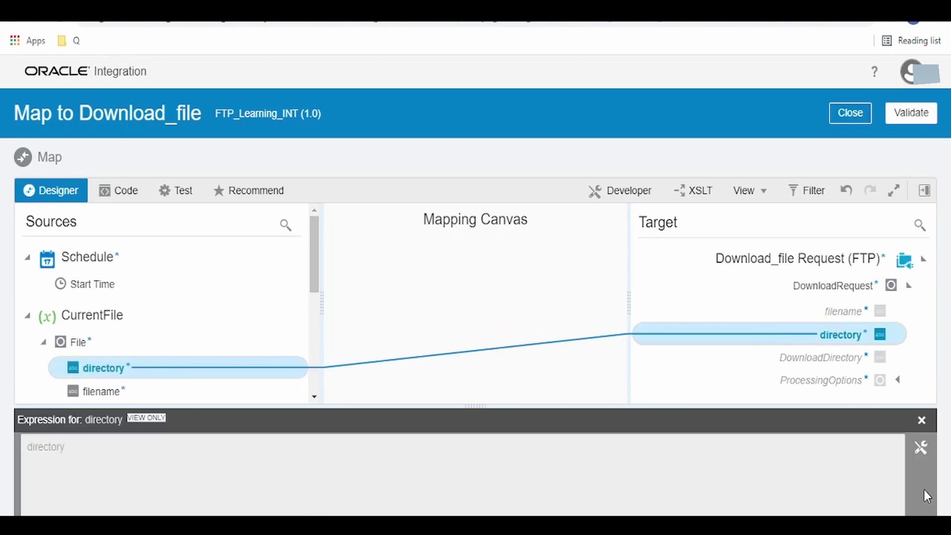
left_click(922, 420)
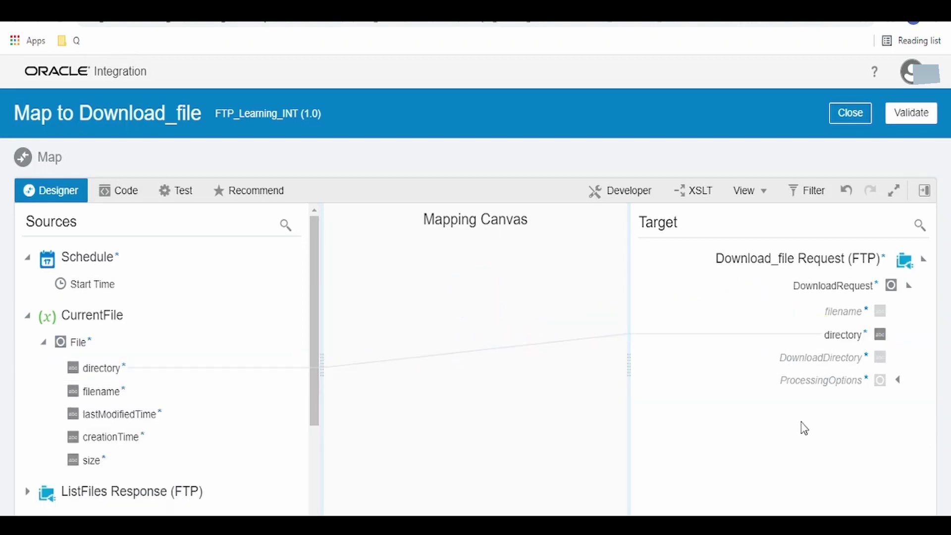
Map CurrentFile's filename onto the target filename, then close and apply the mapping
mouse_move(100, 391)
left_mouse_down()
mouse_move(621, 365)
mouse_move(833, 312)
left_mouse_up()
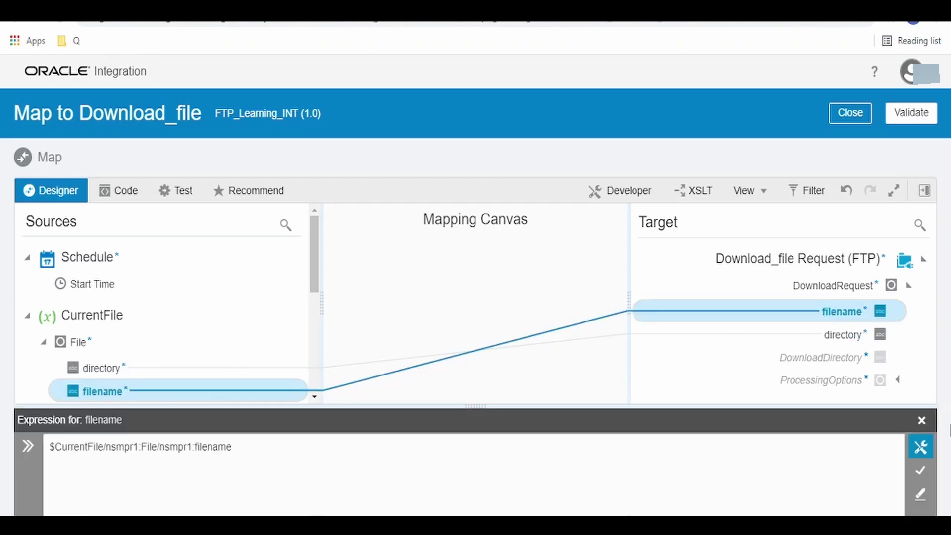
left_click(922, 420)
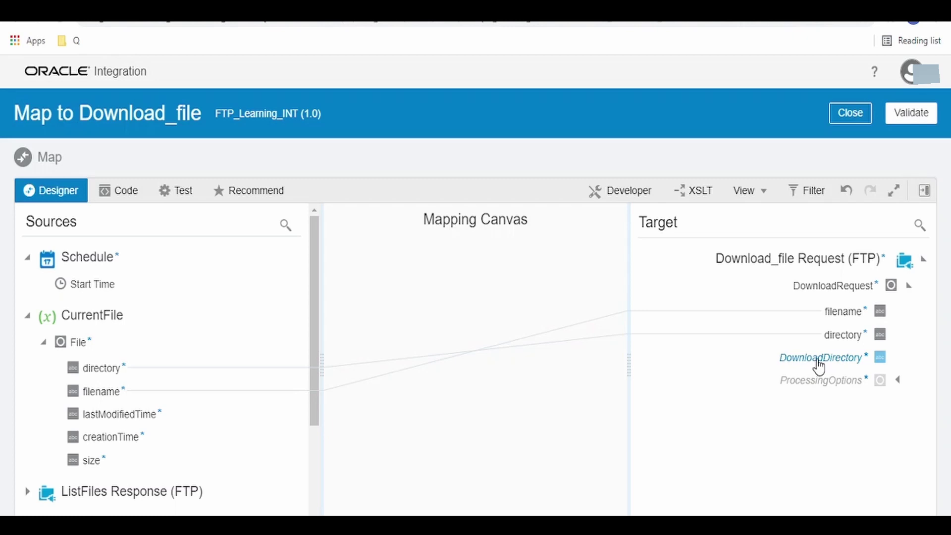
left_click(851, 109)
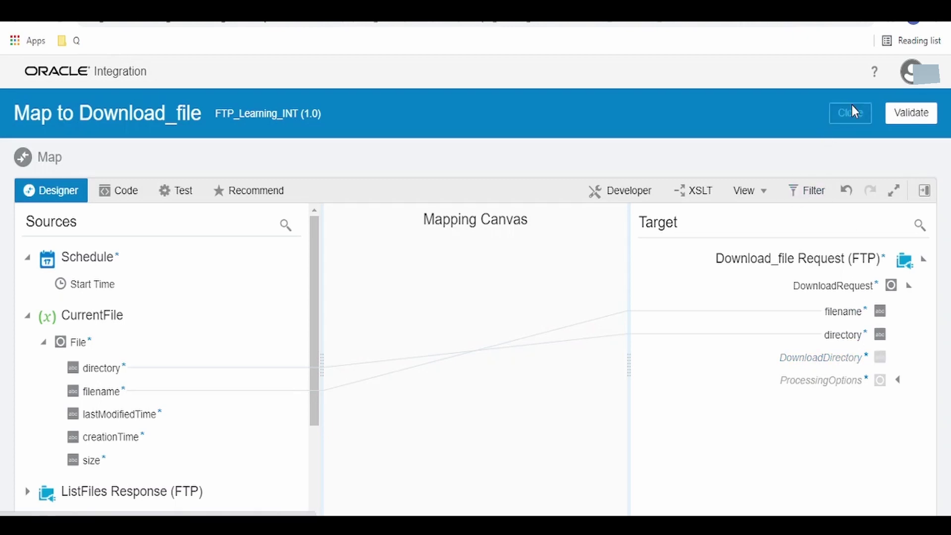
left_click(513, 358)
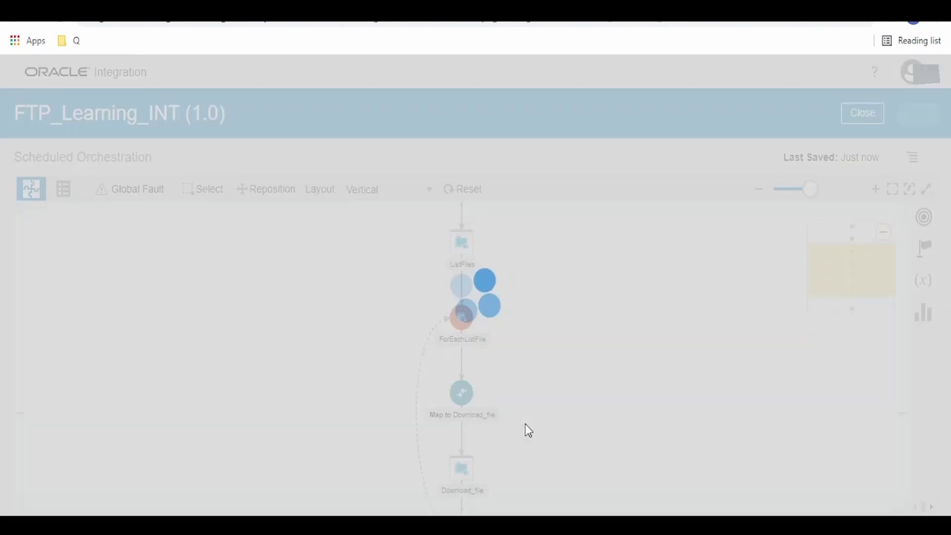
scroll(521, 446, "down", 3)
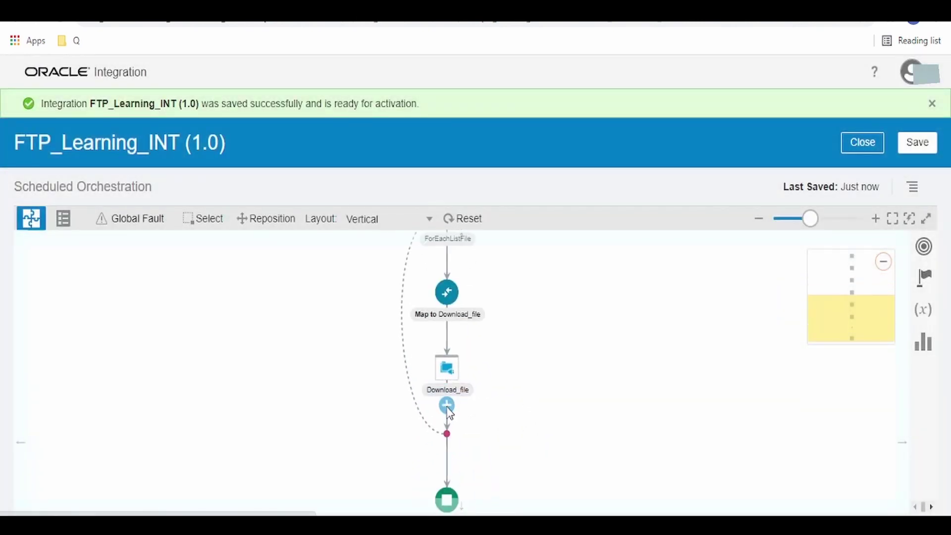
Drop a Stage File action from the Actions palette below Download_file
left_click(447, 406)
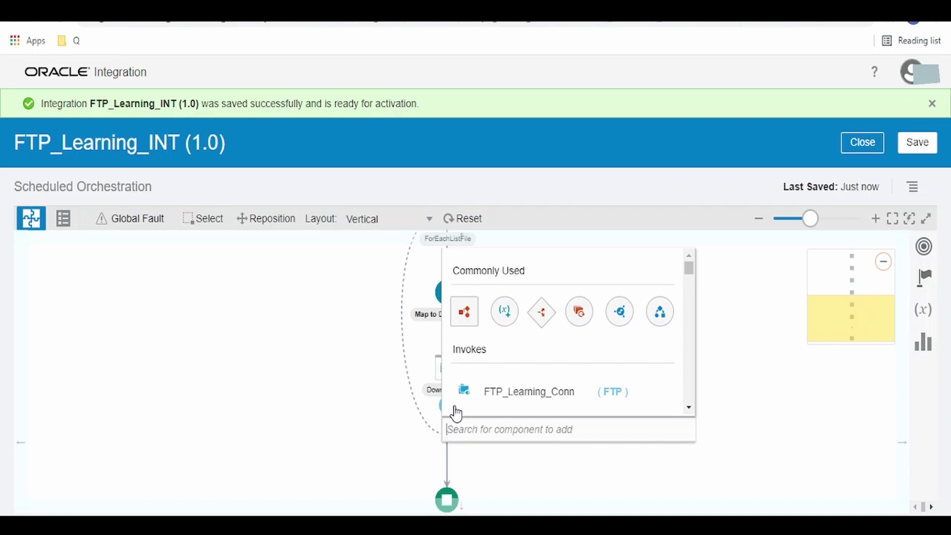
left_click(928, 281)
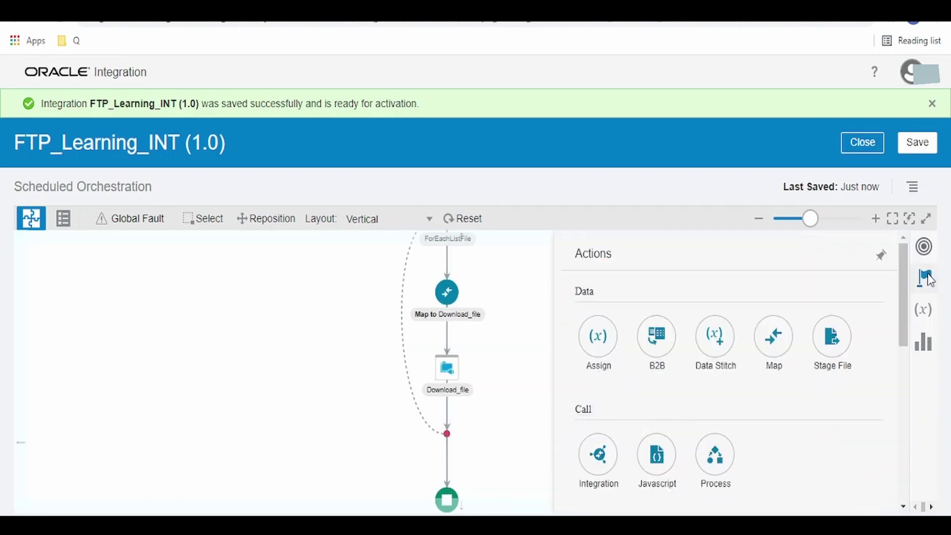
scroll(826, 348, "down", 2)
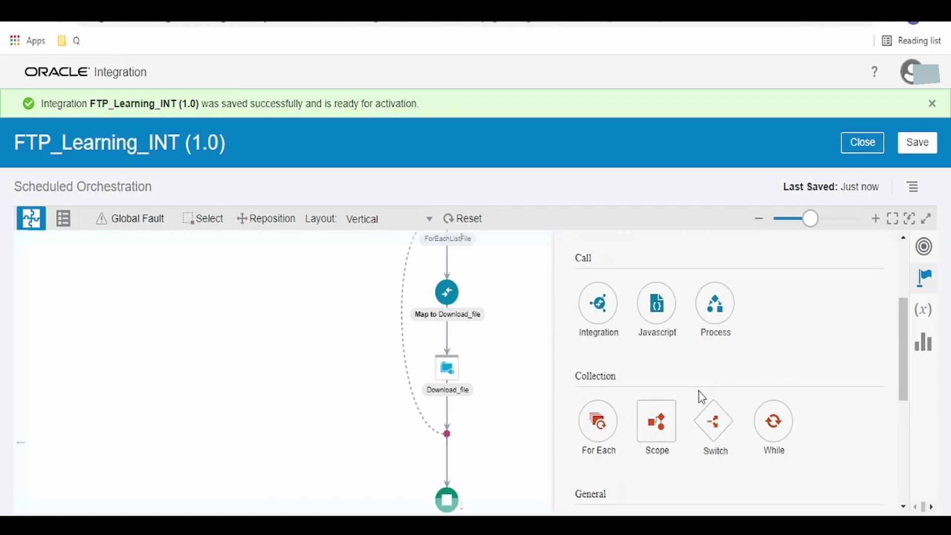
scroll(699, 397, "down", 1)
scroll(658, 424, "up", 1)
scroll(675, 430, "up", 1)
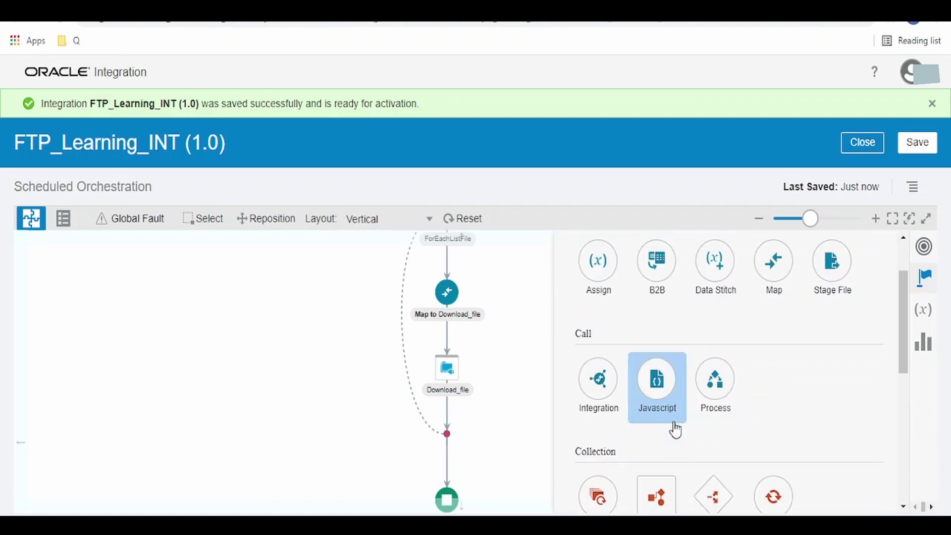
left_click_drag(826, 298, 447, 409)
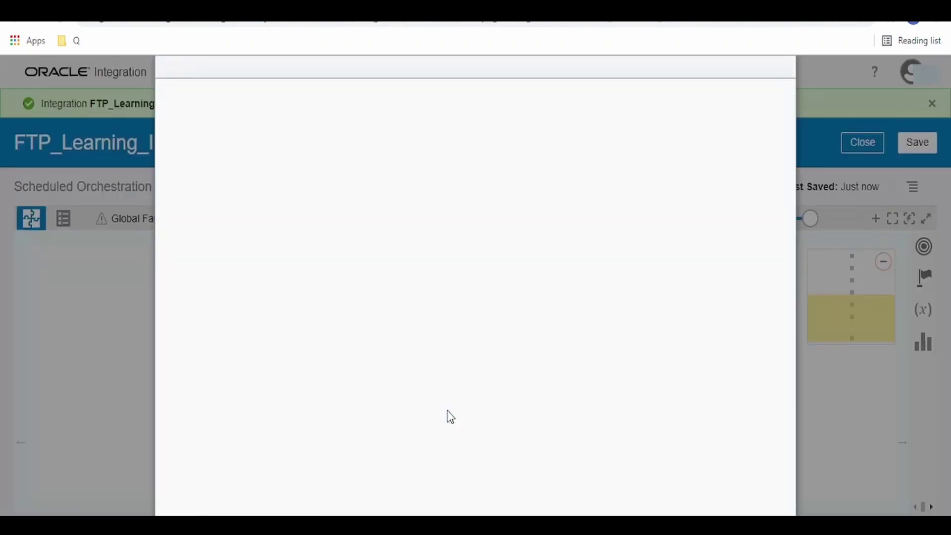
Set the Stage File operation to Read File in Segments and open the file reference expression builder
left_click(683, 96)
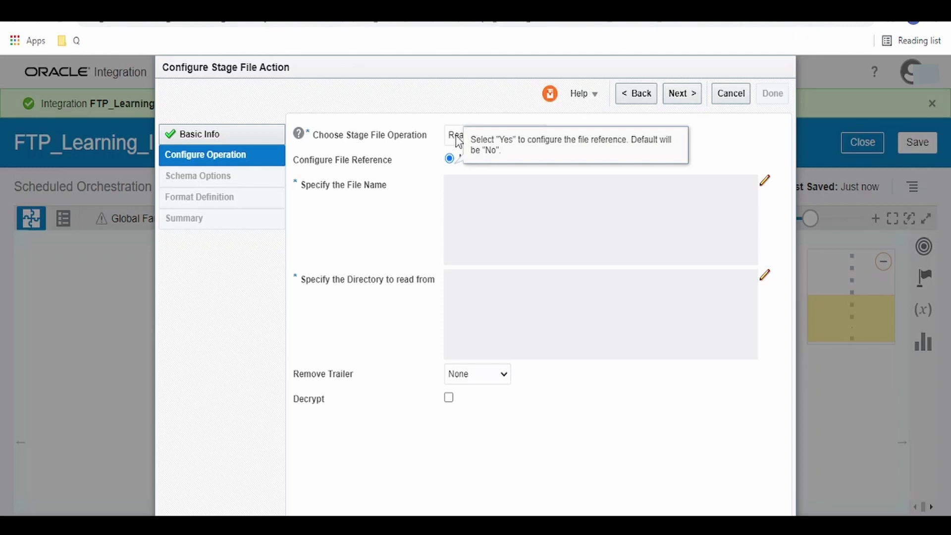
left_click(458, 136)
left_click(463, 163)
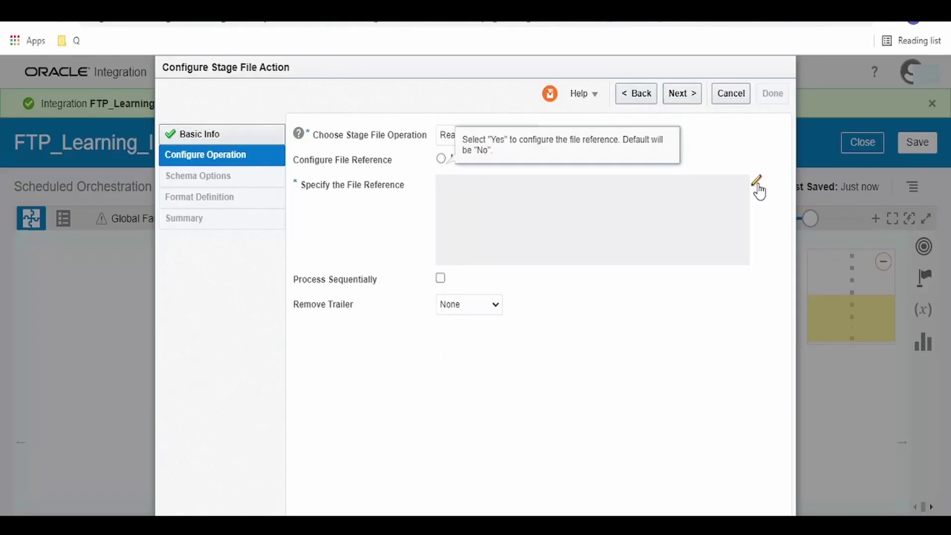
left_click(756, 182)
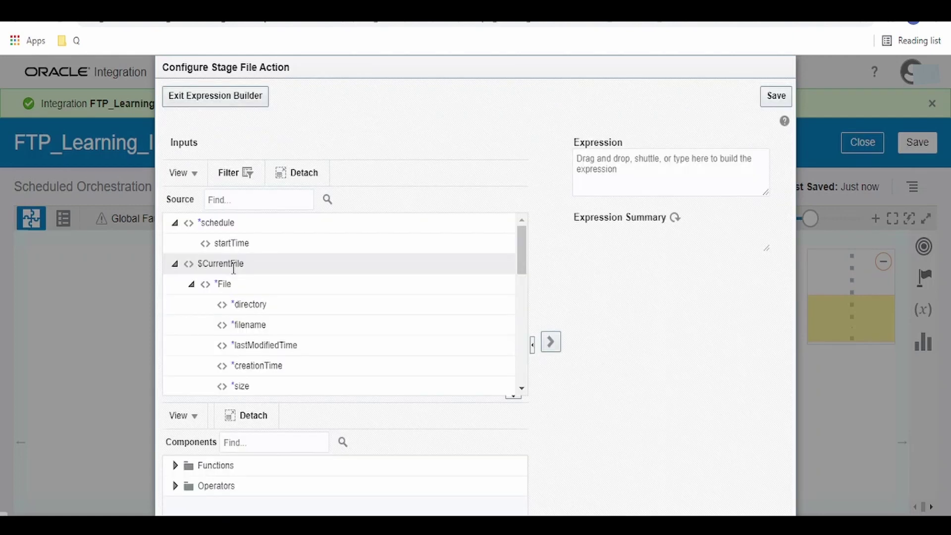
scroll(233, 303, "down", 1)
scroll(234, 305, "down", 2)
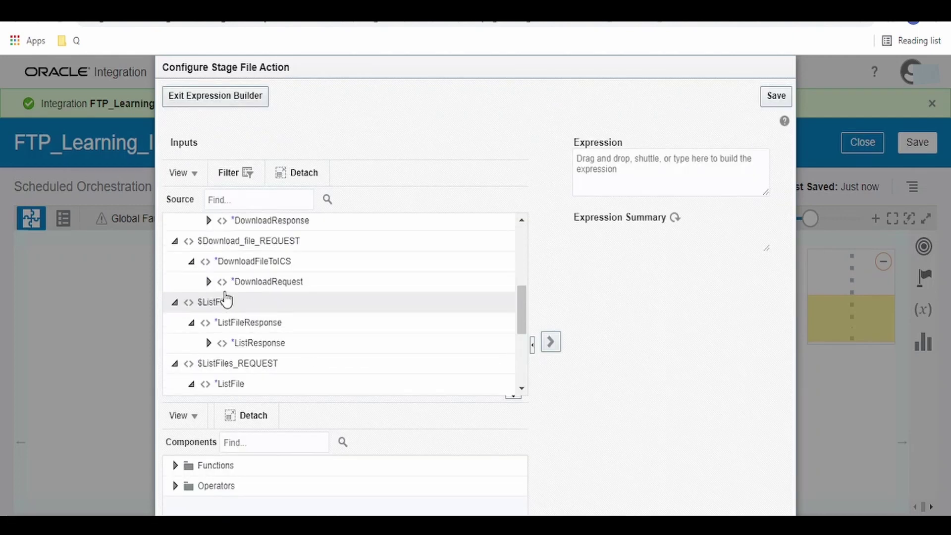
scroll(383, 340, "up", 1)
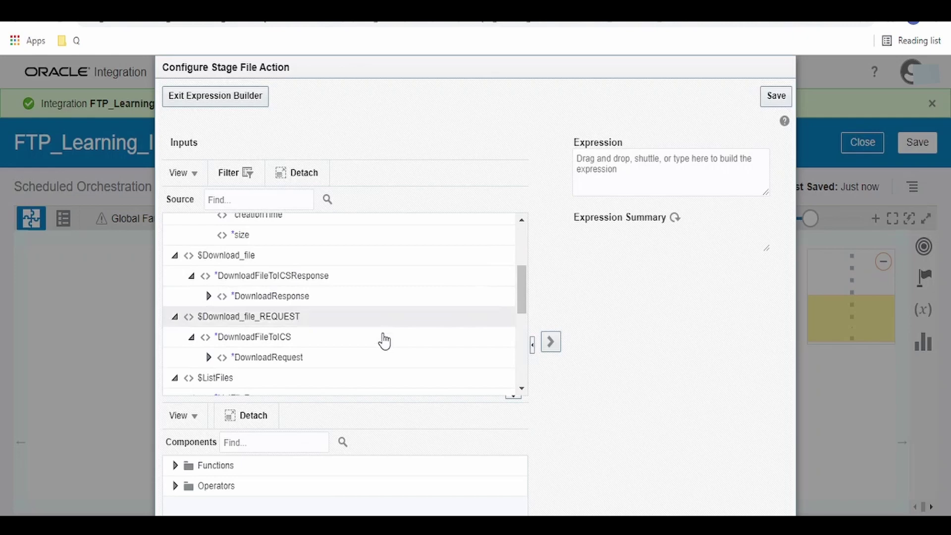
Map Download_file's ICSFile FileReference as the stage file reference expression and save it
left_click(208, 295)
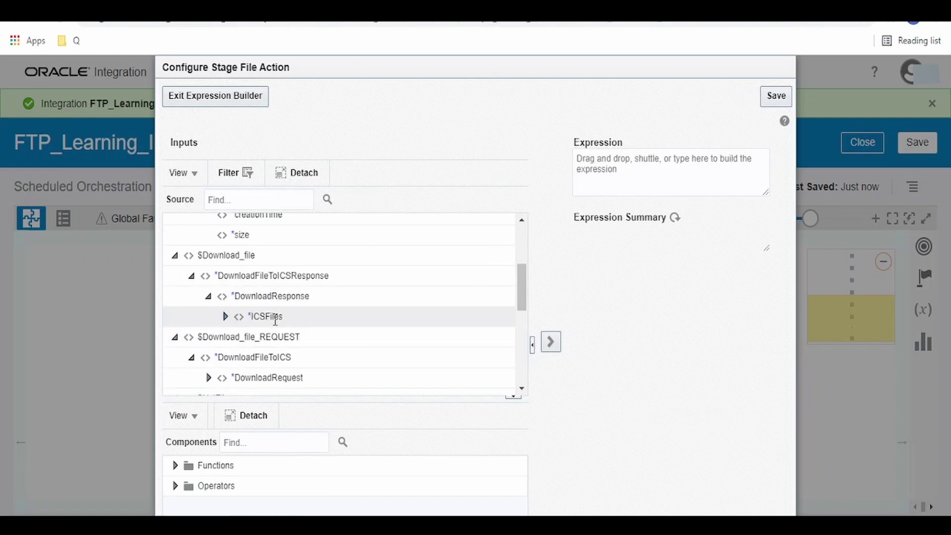
left_click(226, 319)
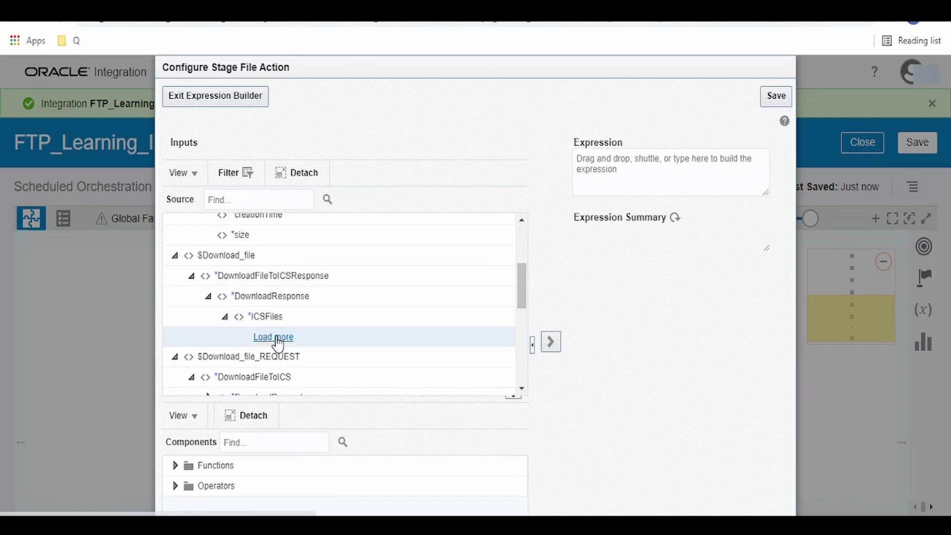
left_click(277, 338)
left_click(243, 346)
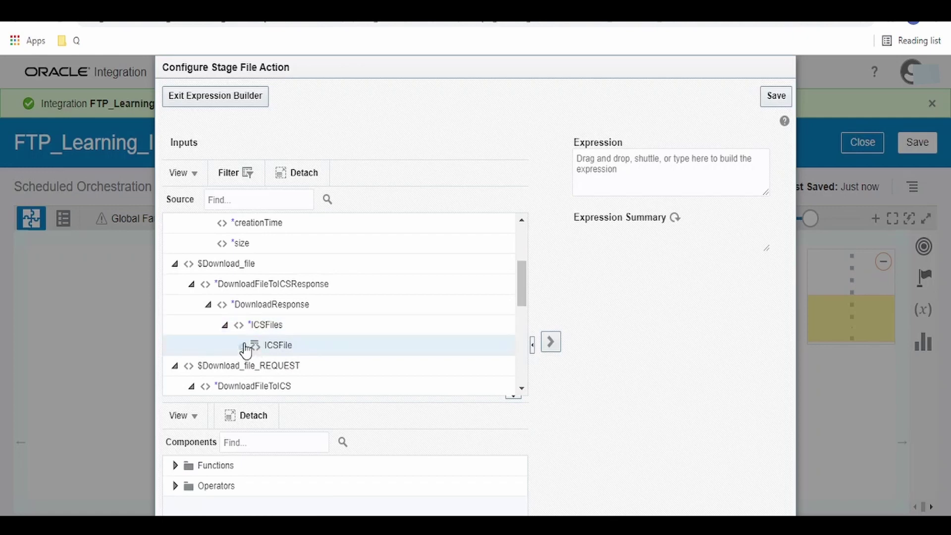
left_click(289, 367)
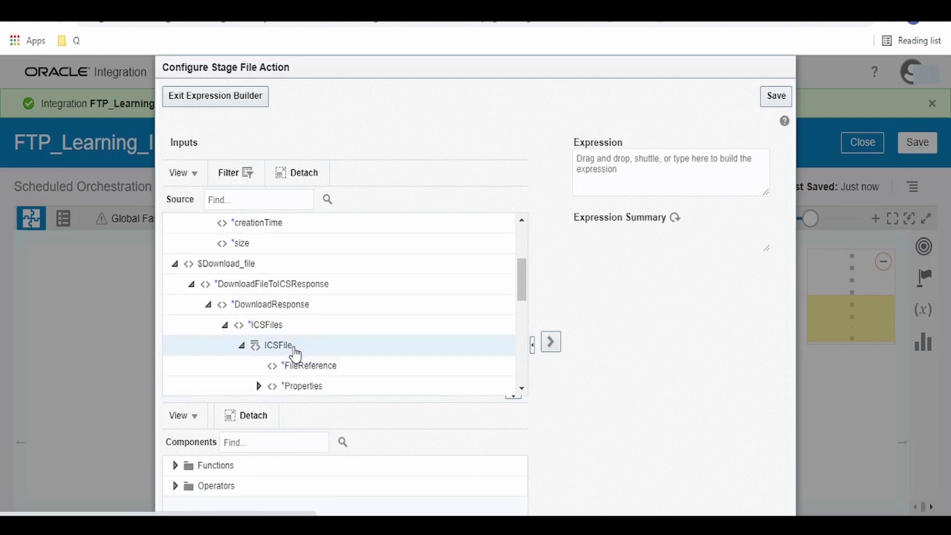
scroll(301, 354, "down", 2)
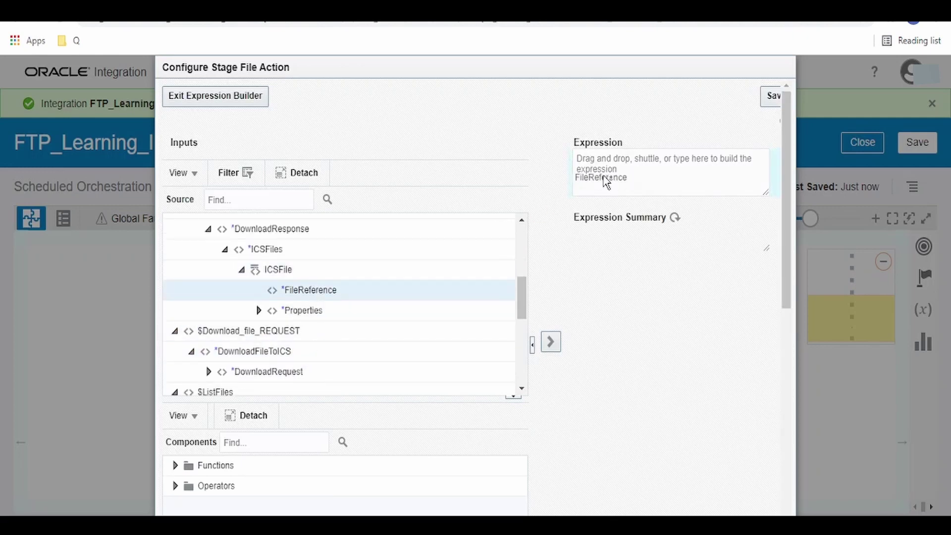
left_click_drag(312, 297, 632, 172)
left_click(776, 97)
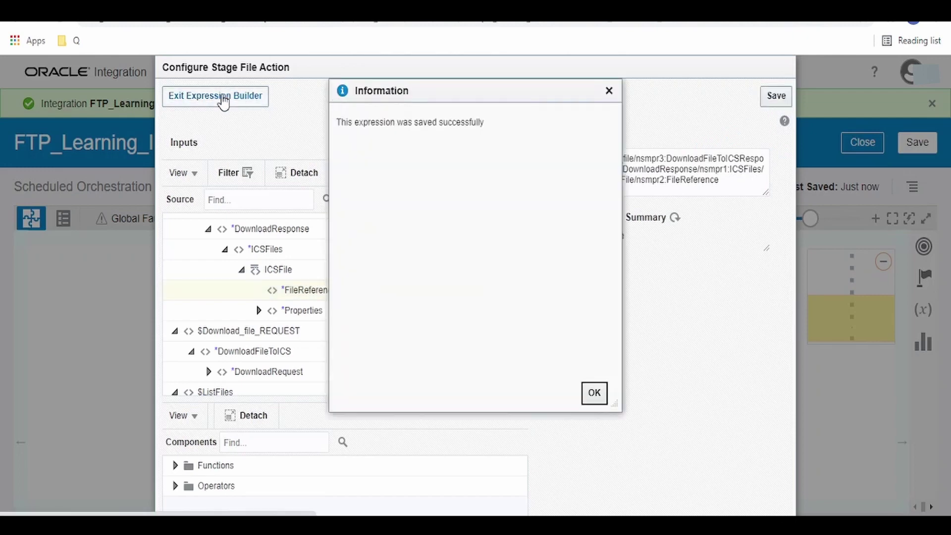
key("Return")
left_click(260, 105)
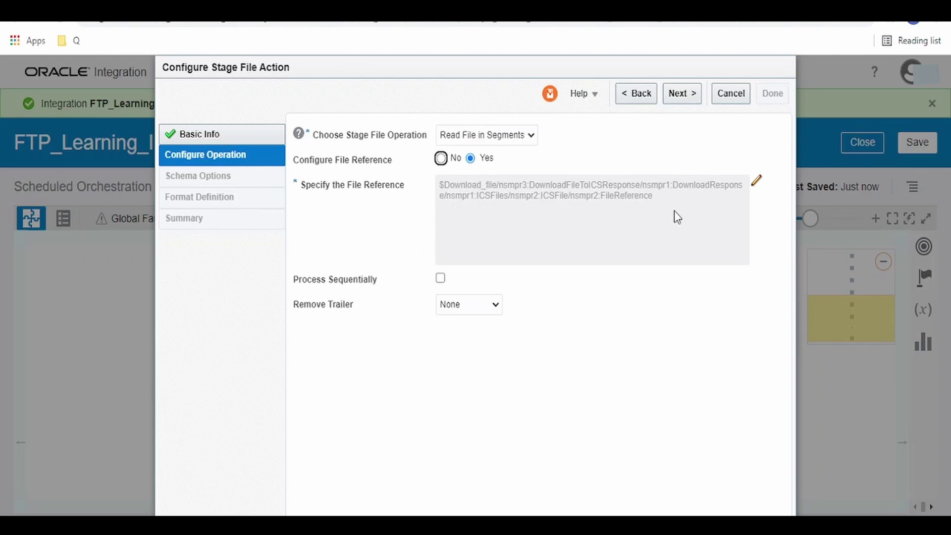
Enable Process Sequentially, keep Remove Trailer as None, and advance to Format Definition
left_click(441, 278)
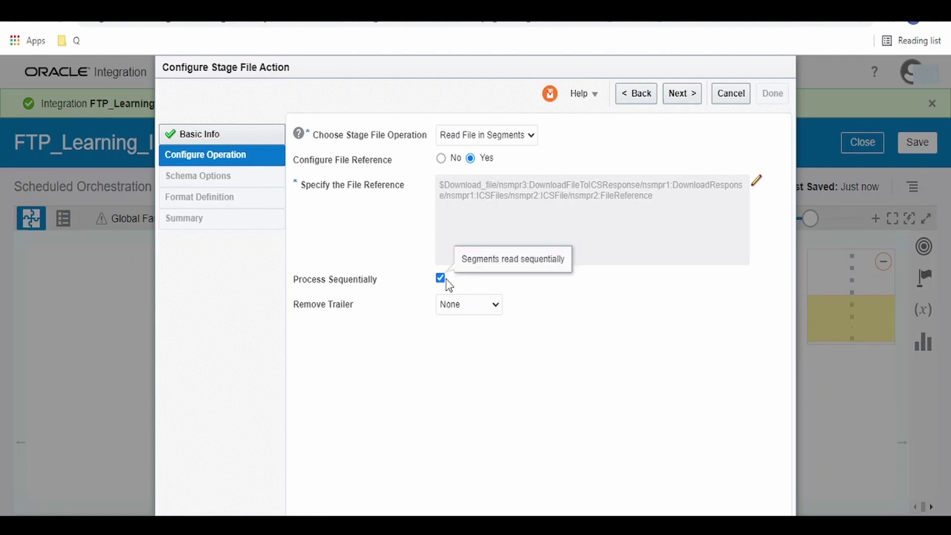
left_click(485, 310)
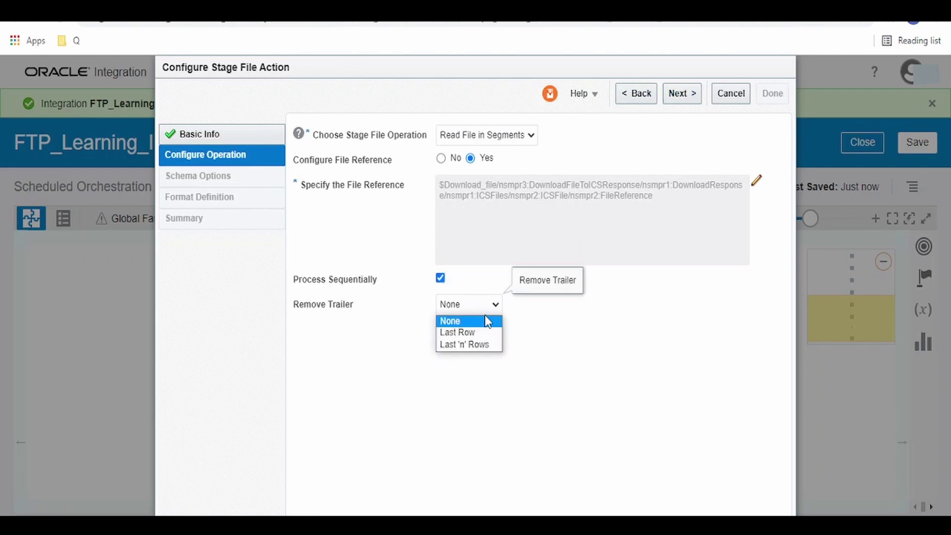
left_click(615, 323)
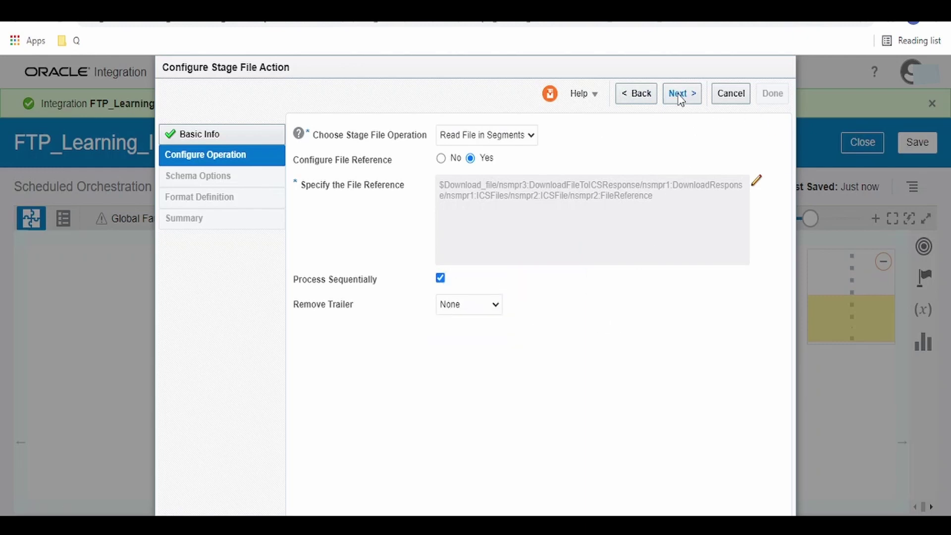
left_click(678, 95)
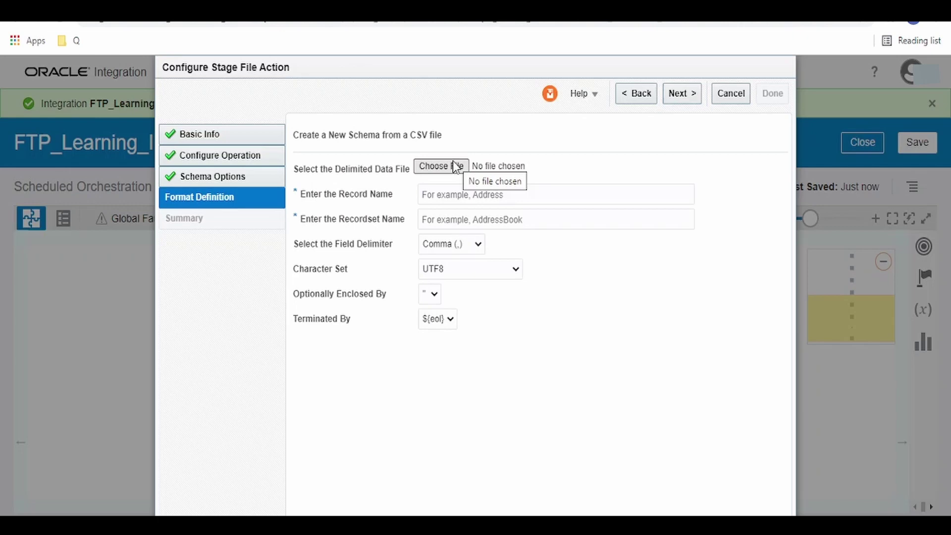
Name the schema 'record' and 'recordset', mark all columns optional except the mandatory first column
left_click(501, 224)
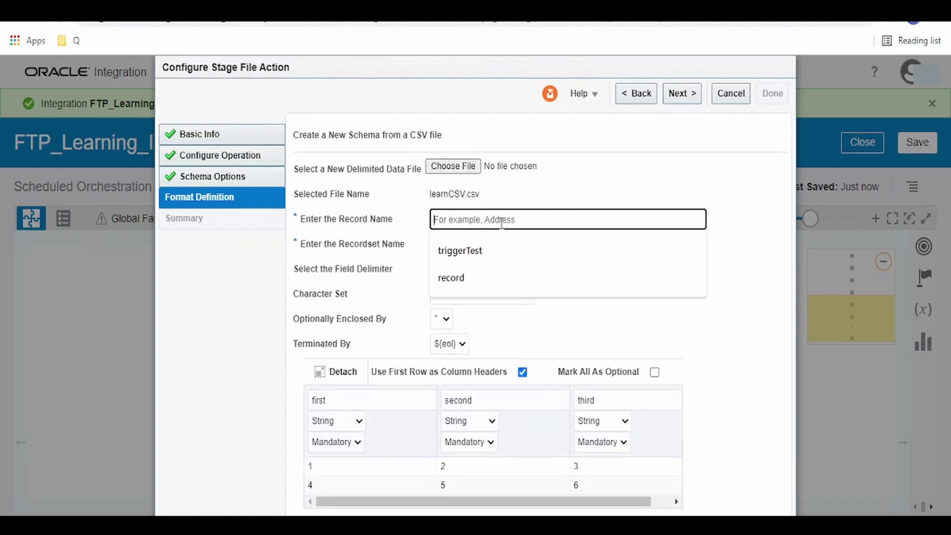
left_click(471, 273)
left_click(469, 247)
left_click(450, 298)
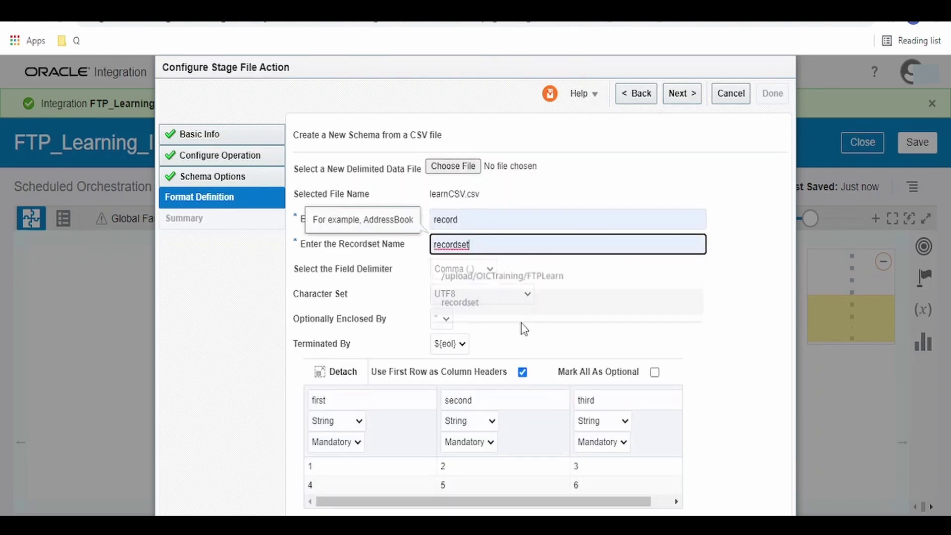
left_click(654, 372)
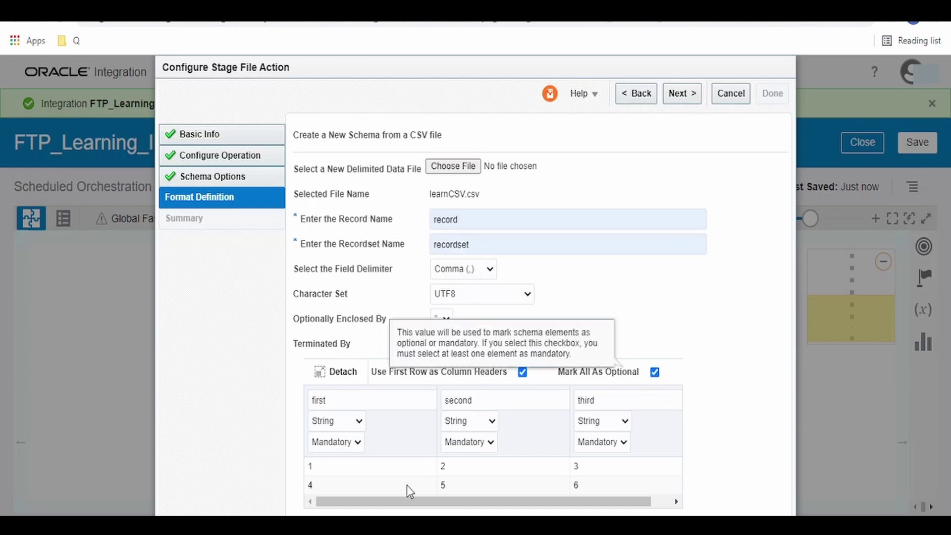
left_click(338, 442)
left_click(331, 466)
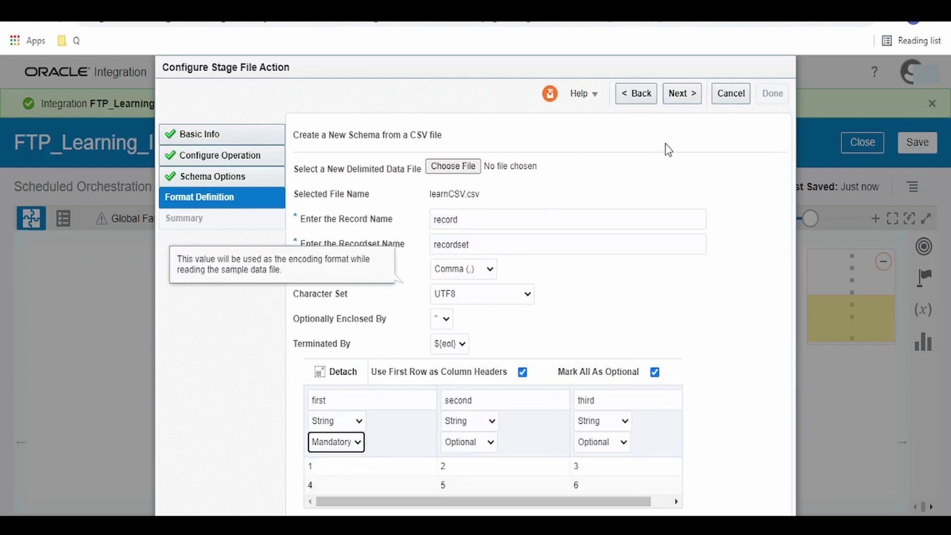
Finish the ReadFileLarge configuration from the summary and save the integration
left_click(685, 101)
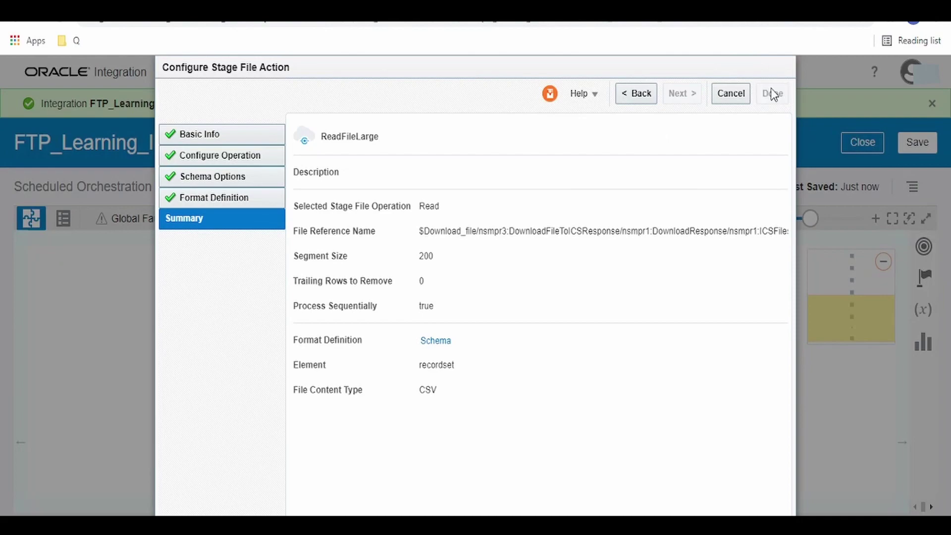
left_click(771, 91)
left_click(920, 142)
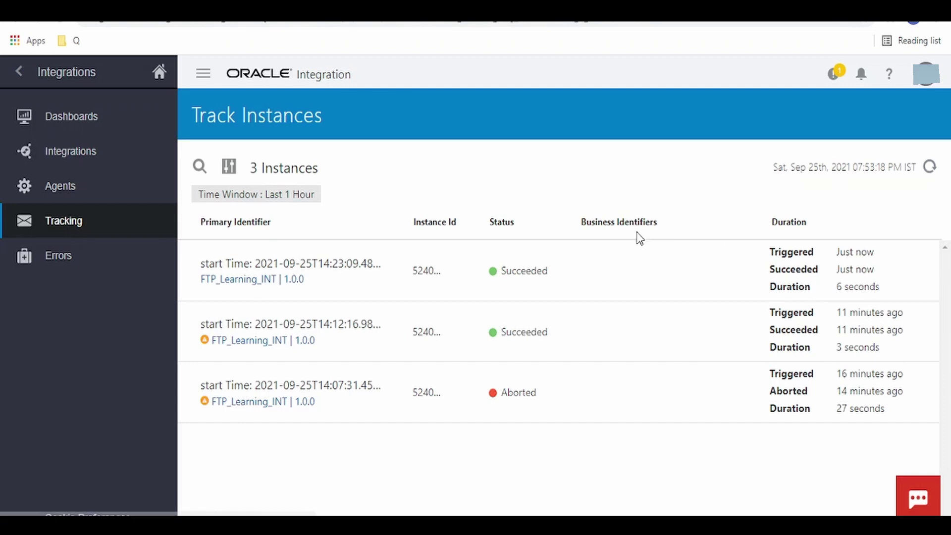
Open the latest run's activity stream and inspect the ListFiles message for learnCSV.csv and ItemCount
mouse_move(849, 269)
left_click(860, 269)
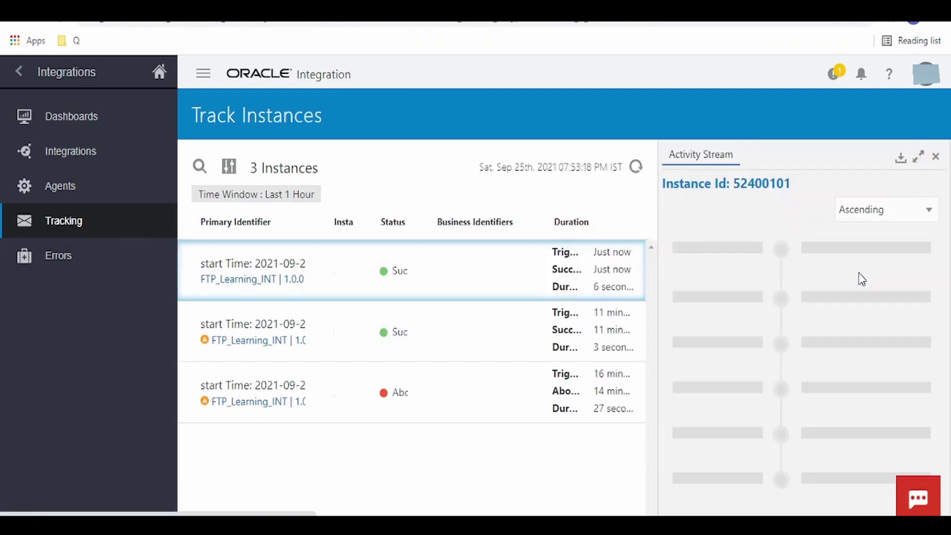
scroll(854, 297, "down", 2)
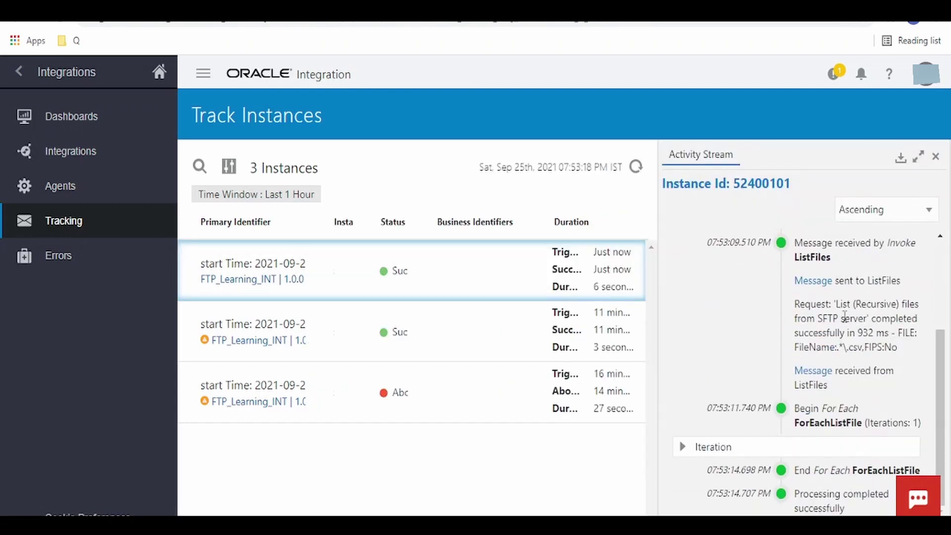
left_click(681, 451)
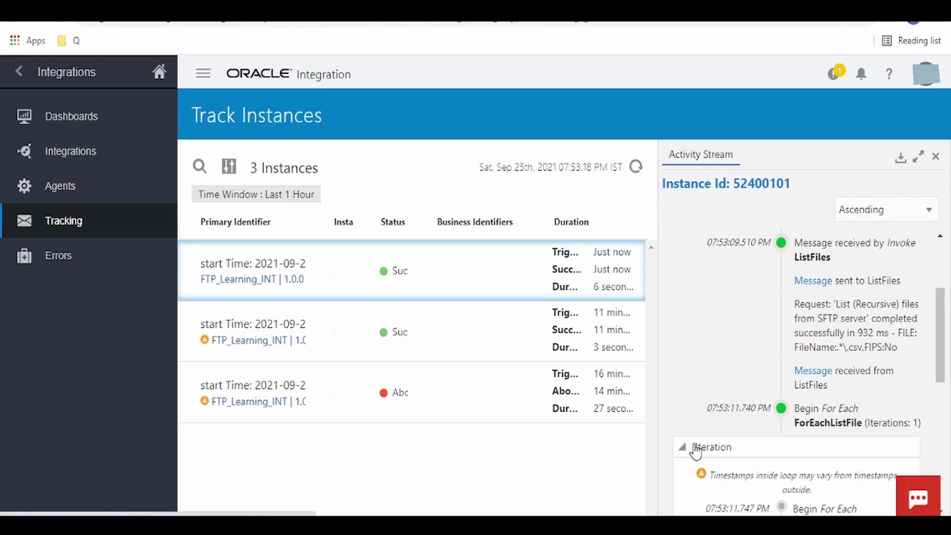
left_click(807, 374)
scroll(807, 376, "down", 3)
scroll(806, 372, "down", 2)
scroll(806, 369, "up", 2)
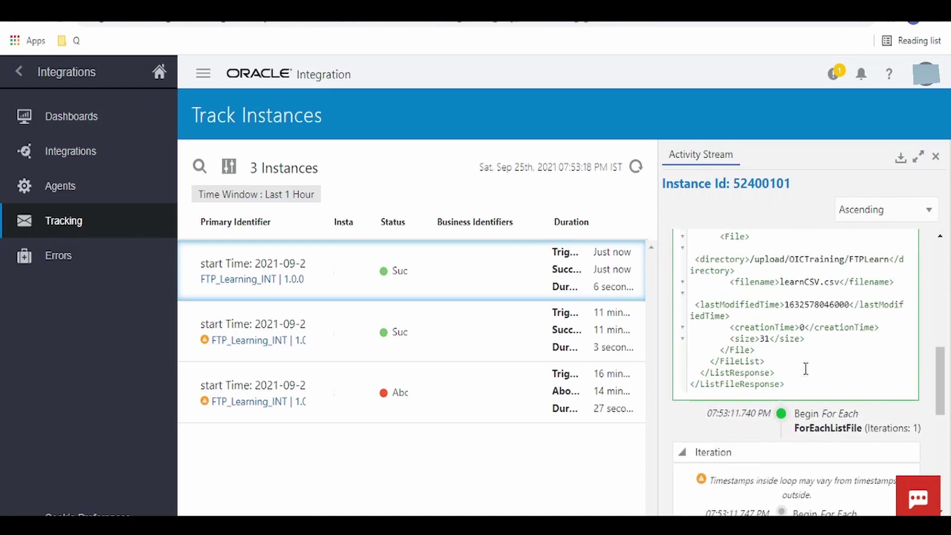
scroll(806, 370, "up", 1)
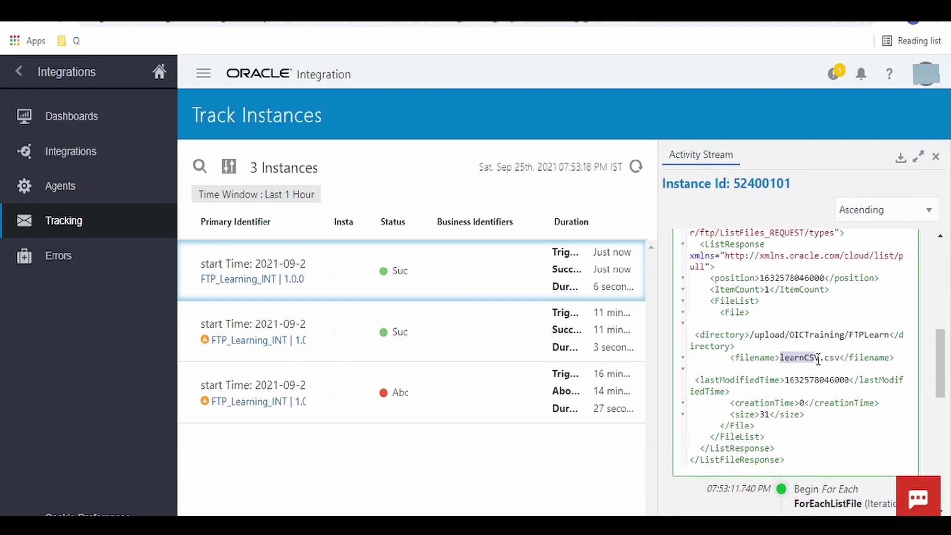
left_click_drag(781, 359, 840, 359)
scroll(817, 355, "up", 2)
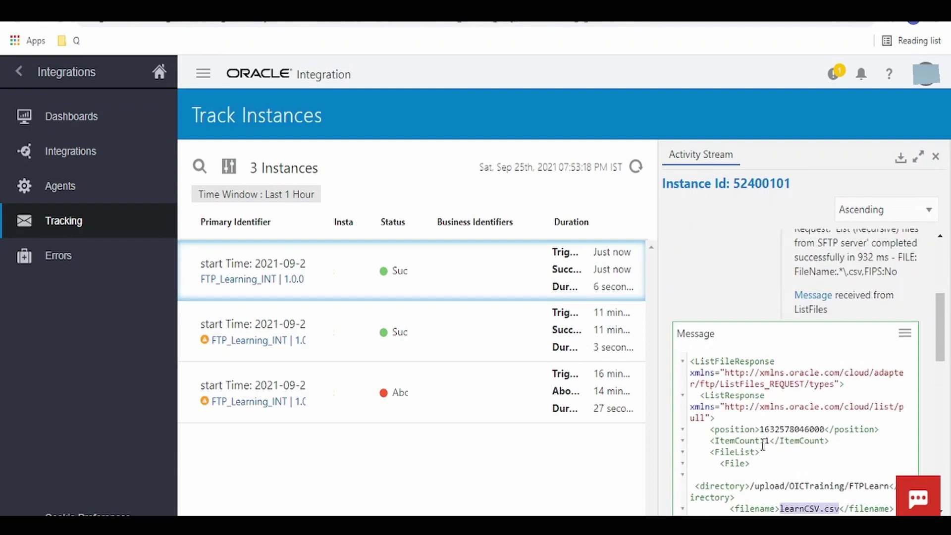
left_click_drag(763, 444, 771, 444)
scroll(772, 445, "down", 2)
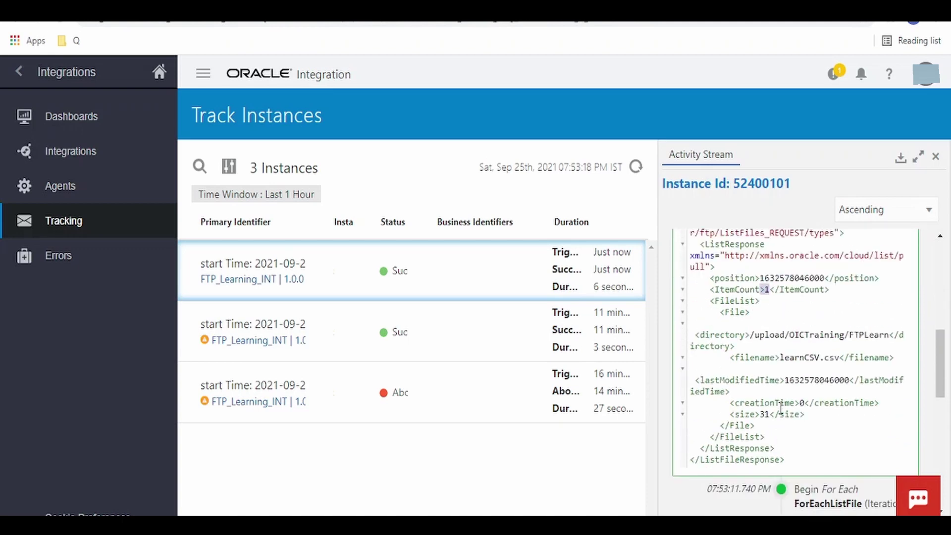
scroll(810, 297, "down", 4)
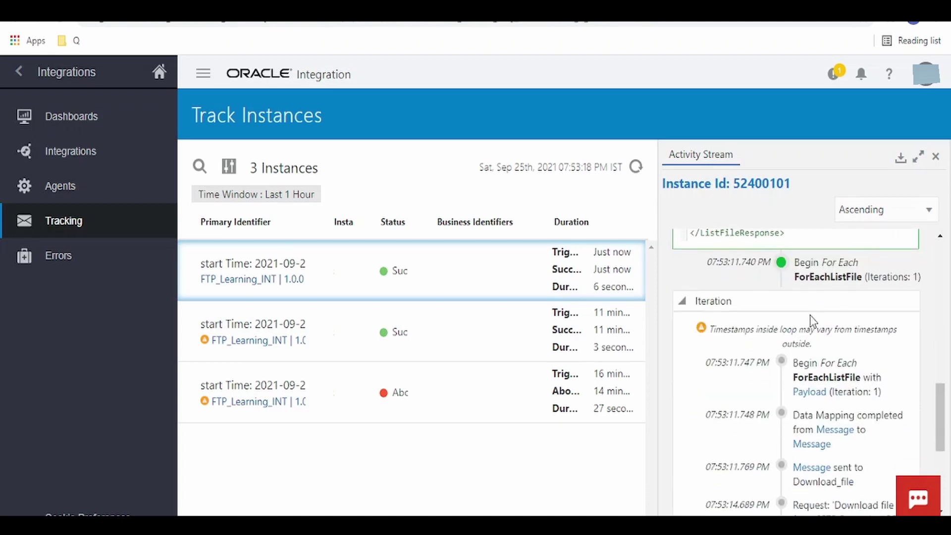
scroll(813, 319, "up", 3)
scroll(759, 402, "down", 1)
scroll(769, 395, "down", 2)
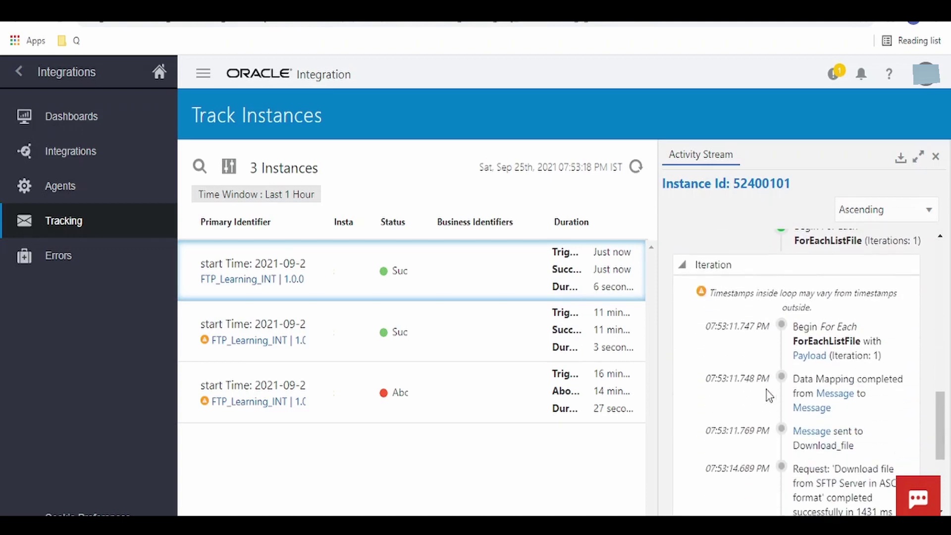
scroll(787, 372, "down", 2)
scroll(818, 393, "down", 1)
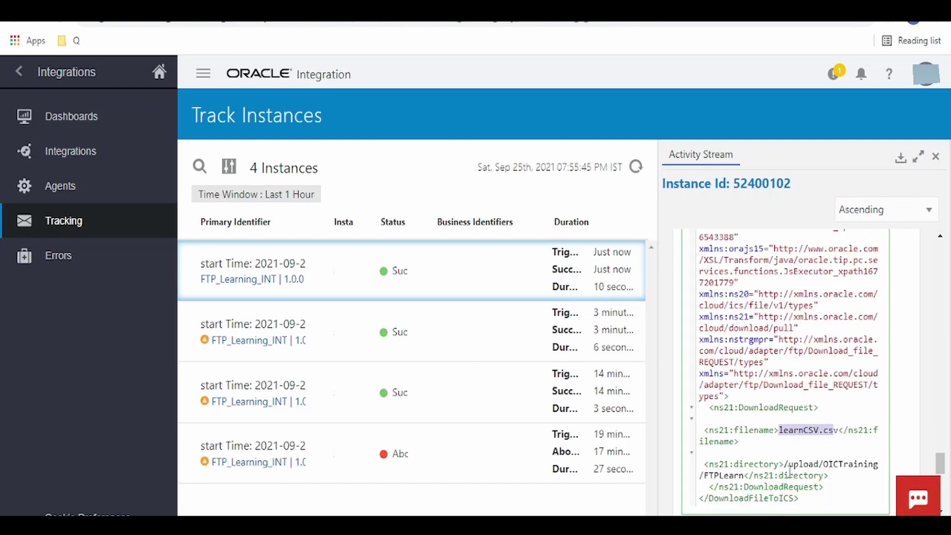
left_click_drag(747, 477, 706, 464)
scroll(745, 460, "down", 1)
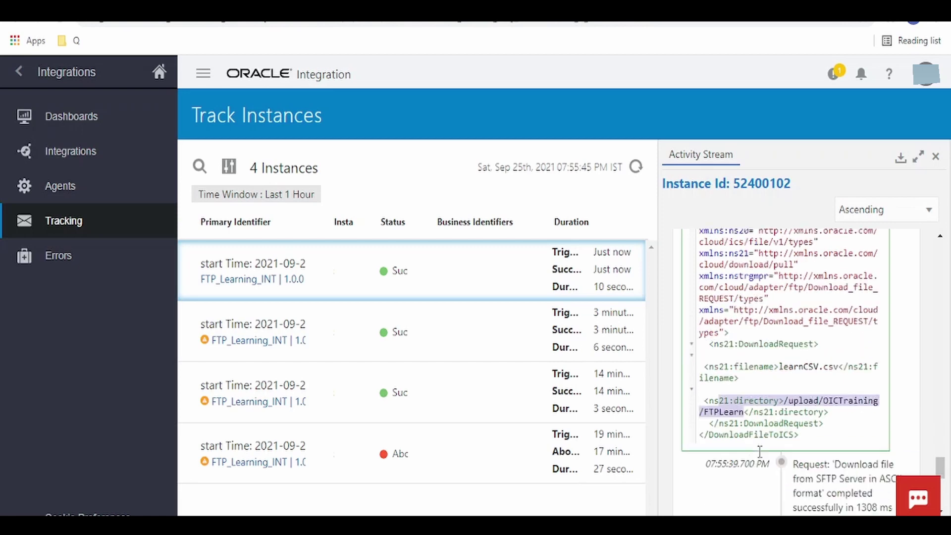
scroll(766, 456, "down", 1)
scroll(783, 439, "down", 2)
scroll(784, 438, "up", 5)
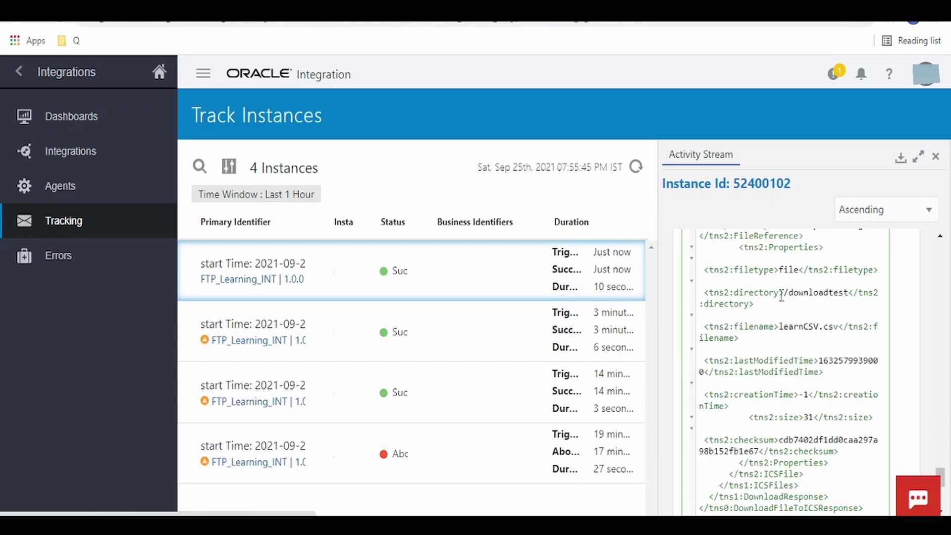
left_click_drag(778, 292, 850, 291)
scroll(830, 377, "down", 3)
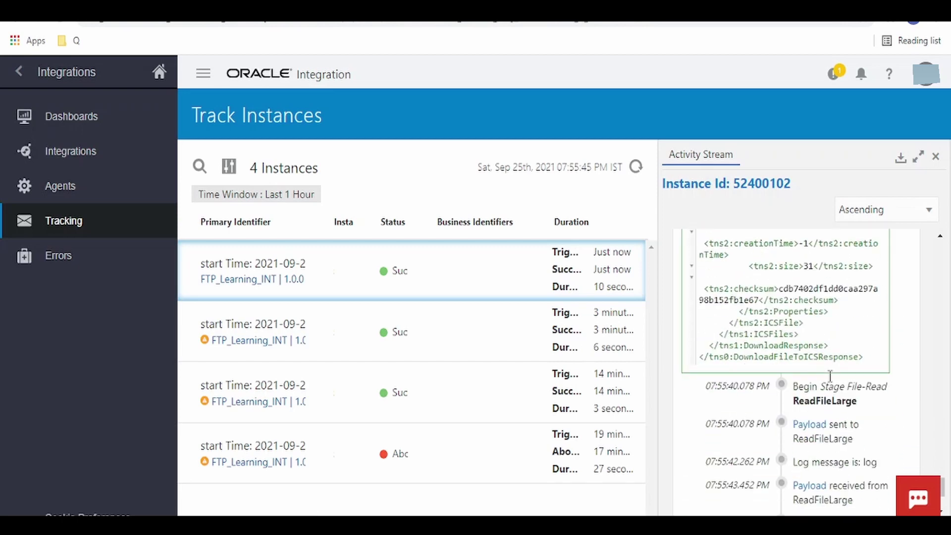
scroll(814, 365, "up", 1)
scroll(816, 376, "down", 3)
scroll(847, 367, "down", 2)
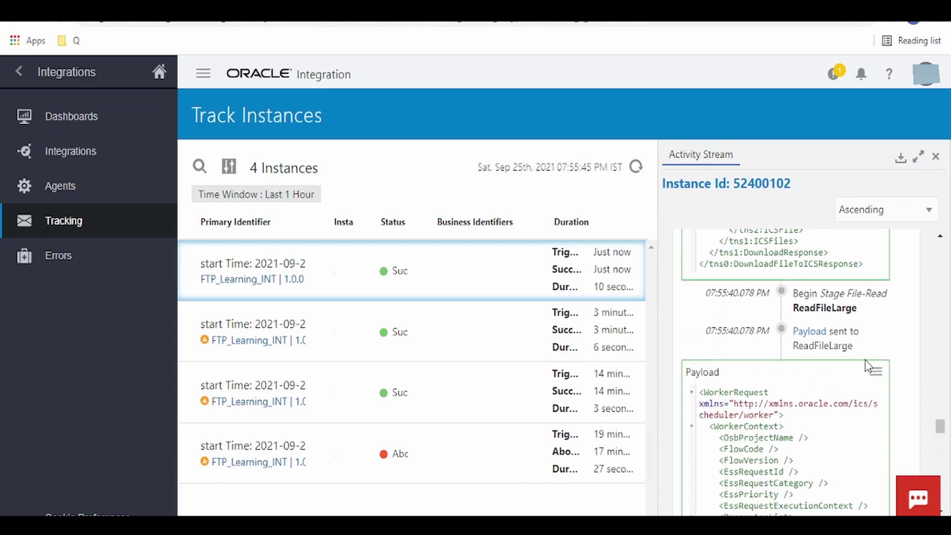